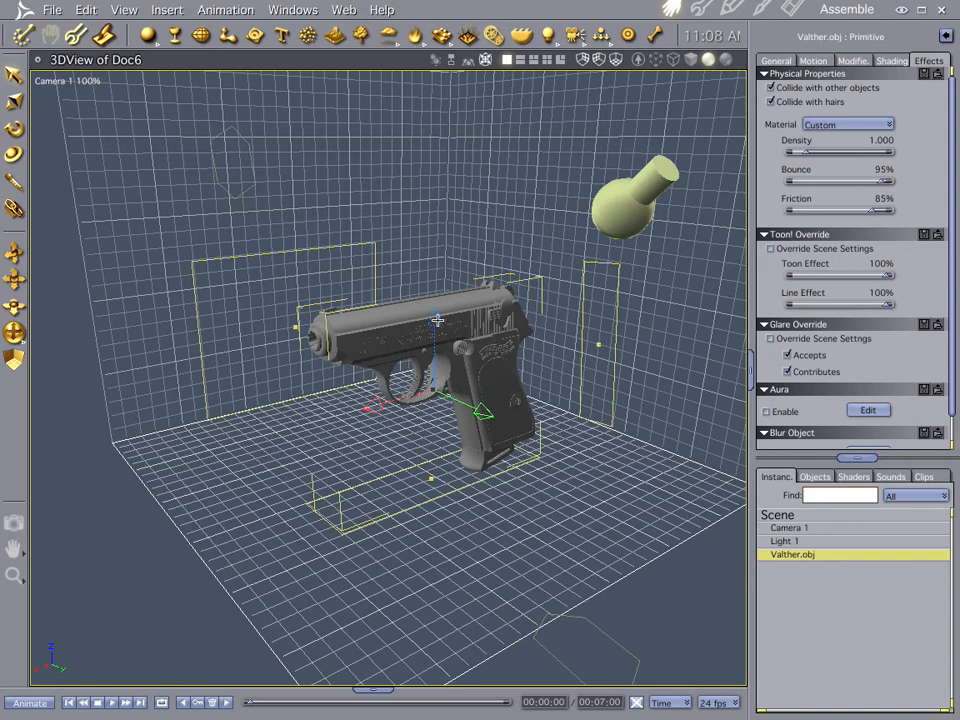
Nudge the pistol slightly upward and test-render the scene before returning to the assembly view.
{"action": "left_click_drag", "start_coordinate": [437, 320], "coordinate": [437, 321]}
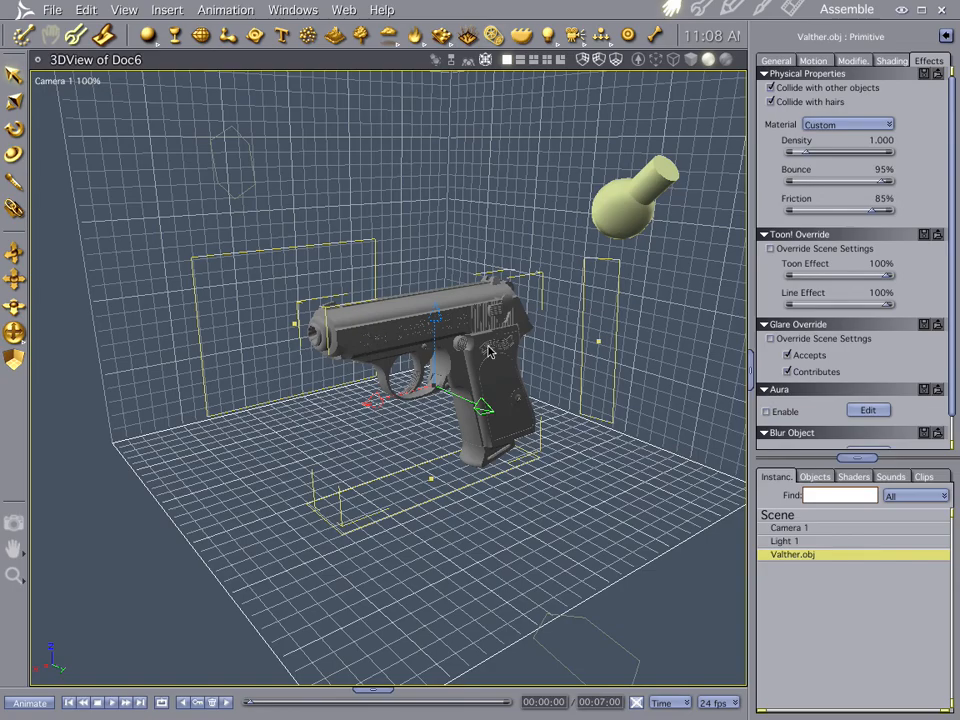
{"action": "key", "text": "ctrl+r"}
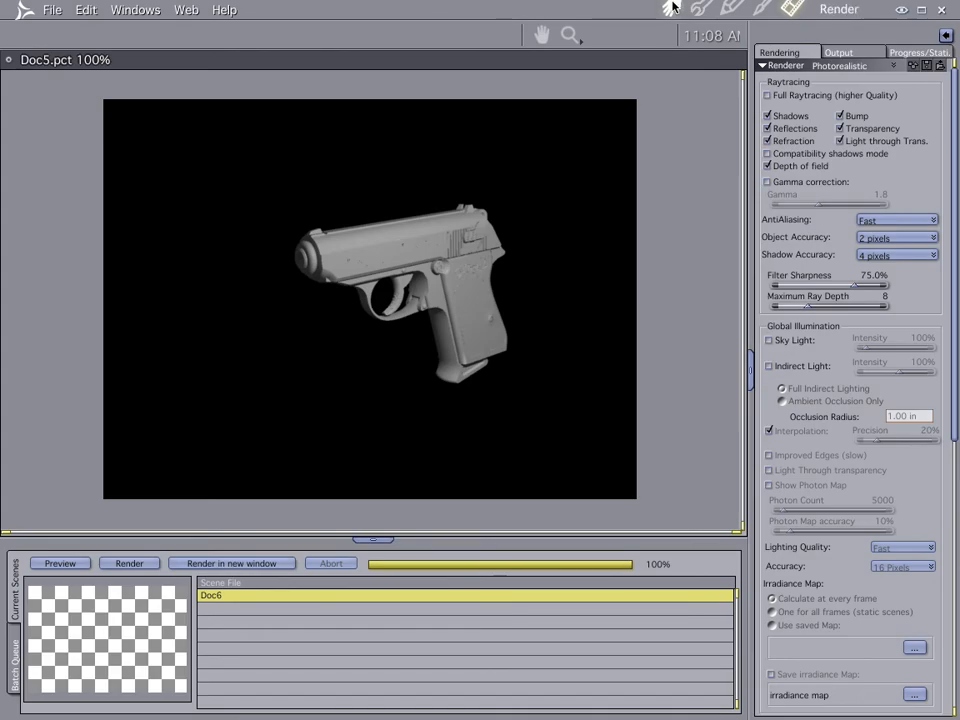
{"action": "left_click", "coordinate": [673, 7]}
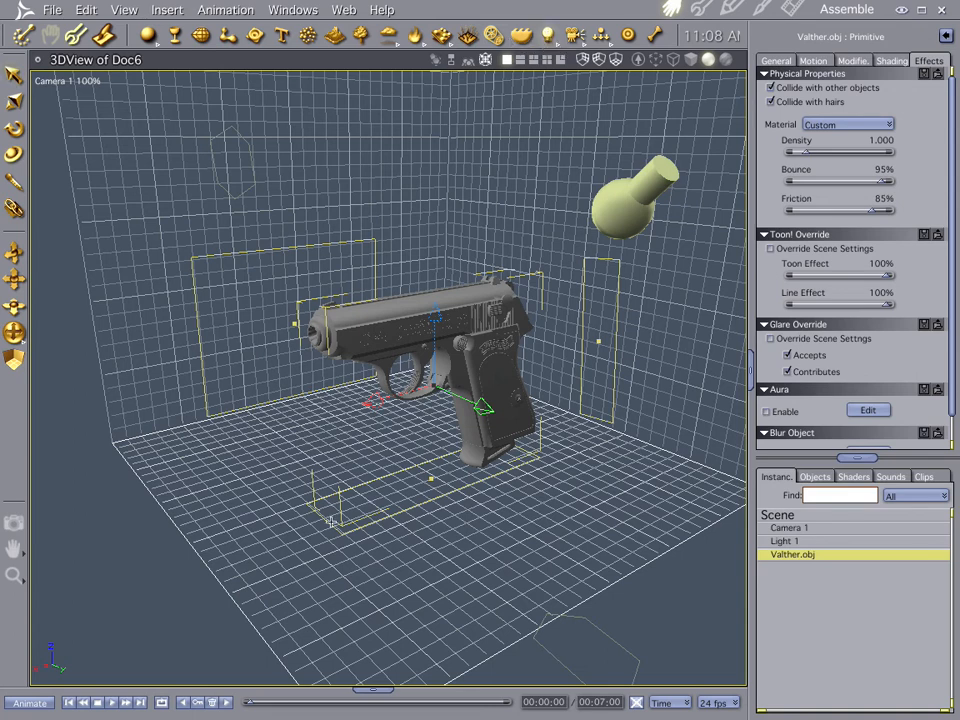
Insert a bulb light and position it at the tip of the pistol's barrel.
{"action": "left_click_drag", "start_coordinate": [354, 547], "coordinate": [354, 545]}
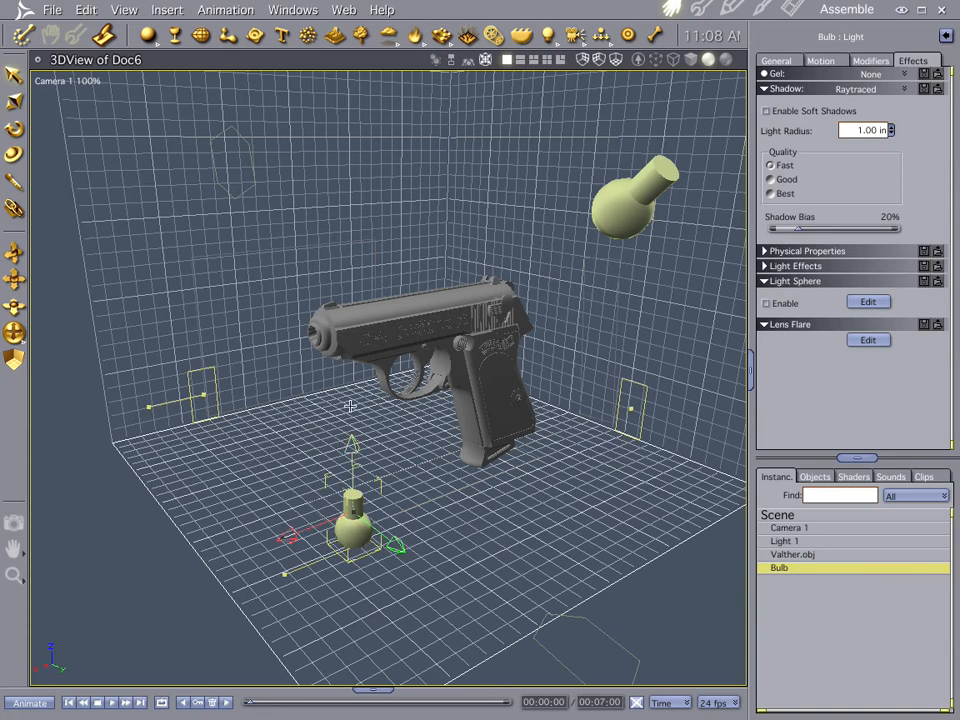
{"action": "left_click_drag", "start_coordinate": [351, 442], "coordinate": [350, 285]}
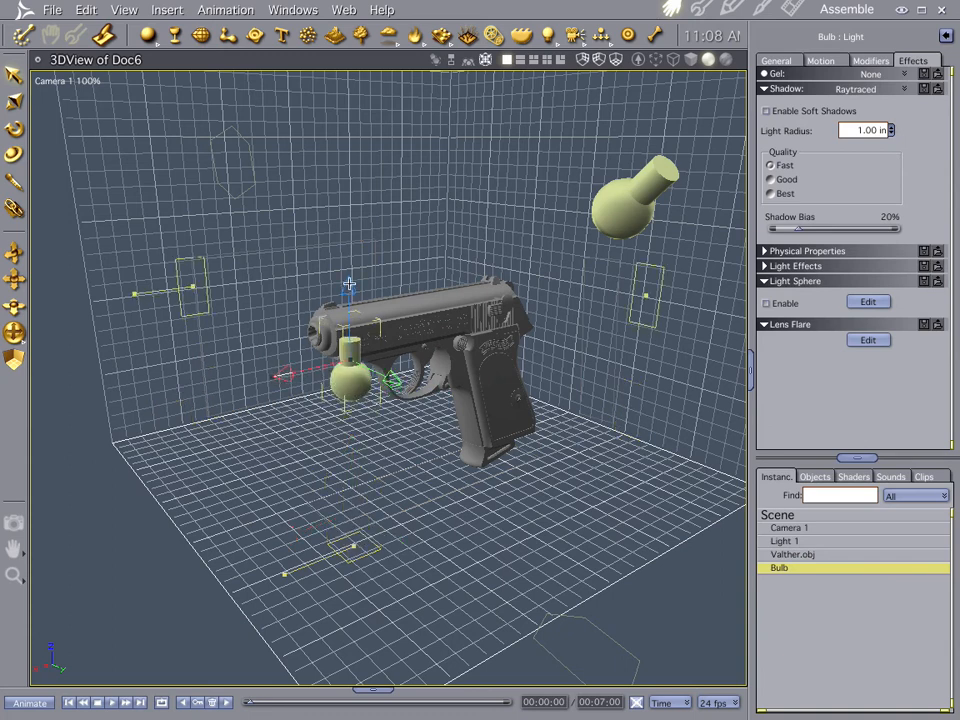
{"action": "left_click_drag", "start_coordinate": [392, 381], "coordinate": [360, 362]}
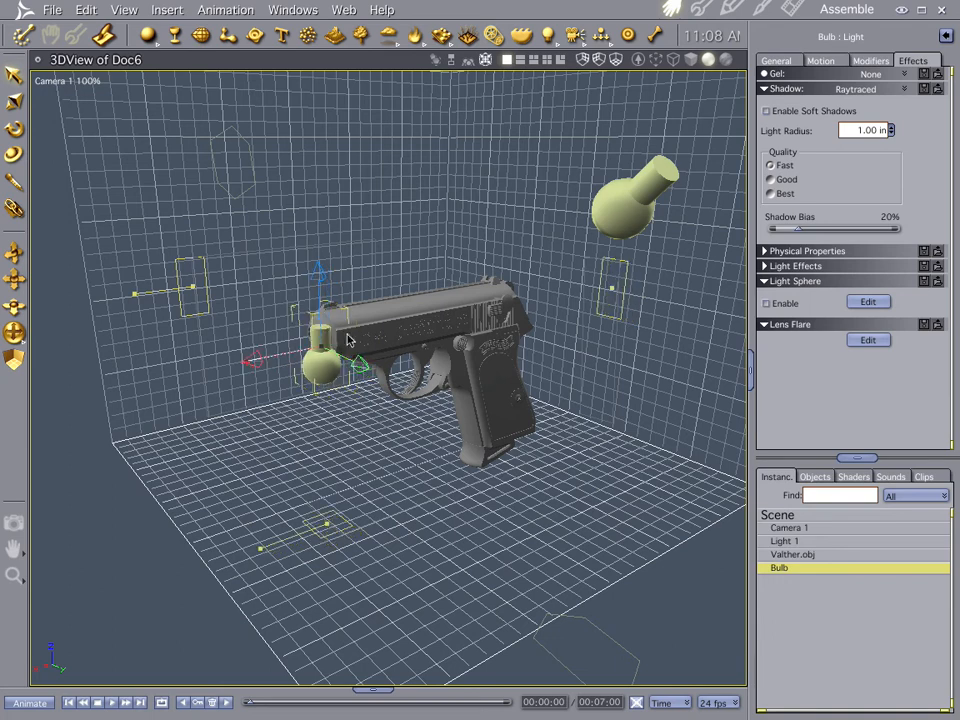
{"action": "left_click_drag", "start_coordinate": [317, 270], "coordinate": [317, 263]}
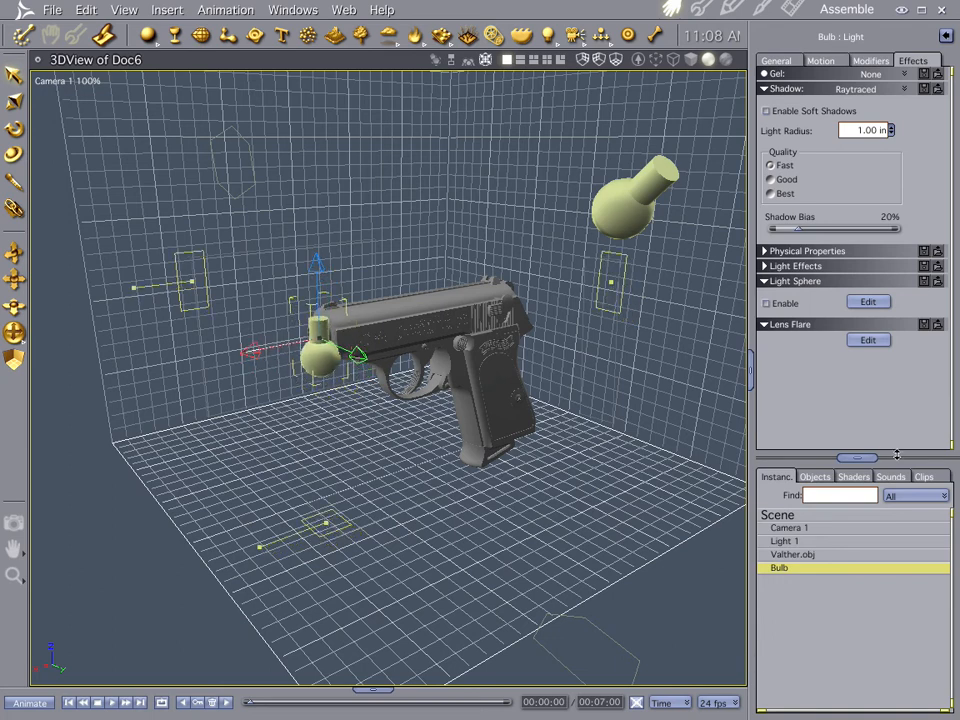
Give the bulb a Warp Flash lens flare with an auto-updating preview and set its brightness to 400%.
{"action": "left_click", "coordinate": [868, 341]}
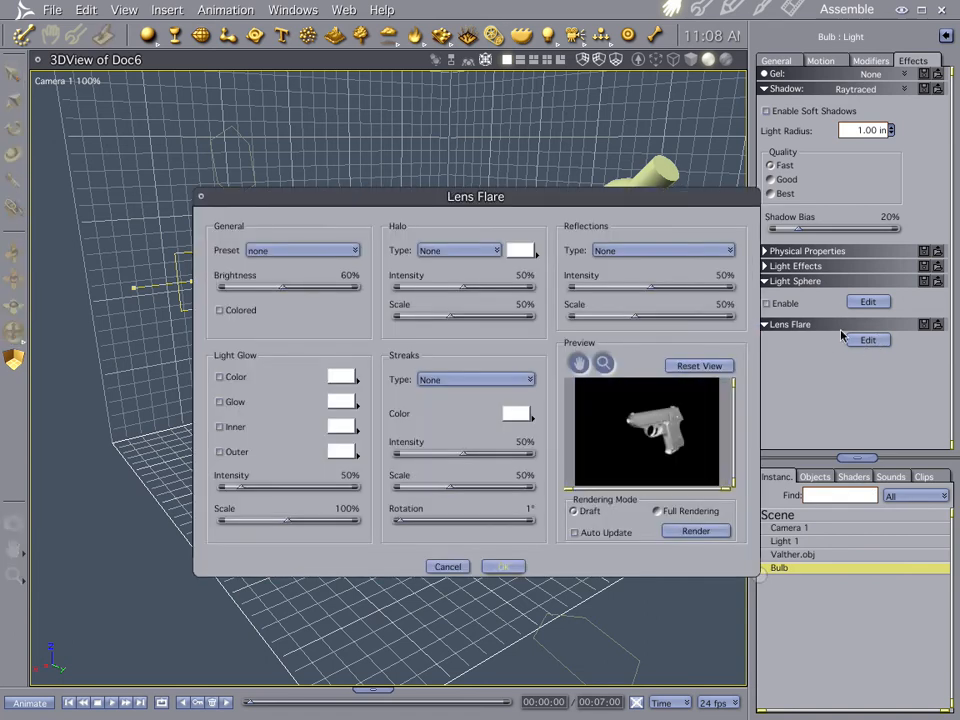
{"action": "left_click", "coordinate": [576, 534]}
{"action": "left_click", "coordinate": [301, 257]}
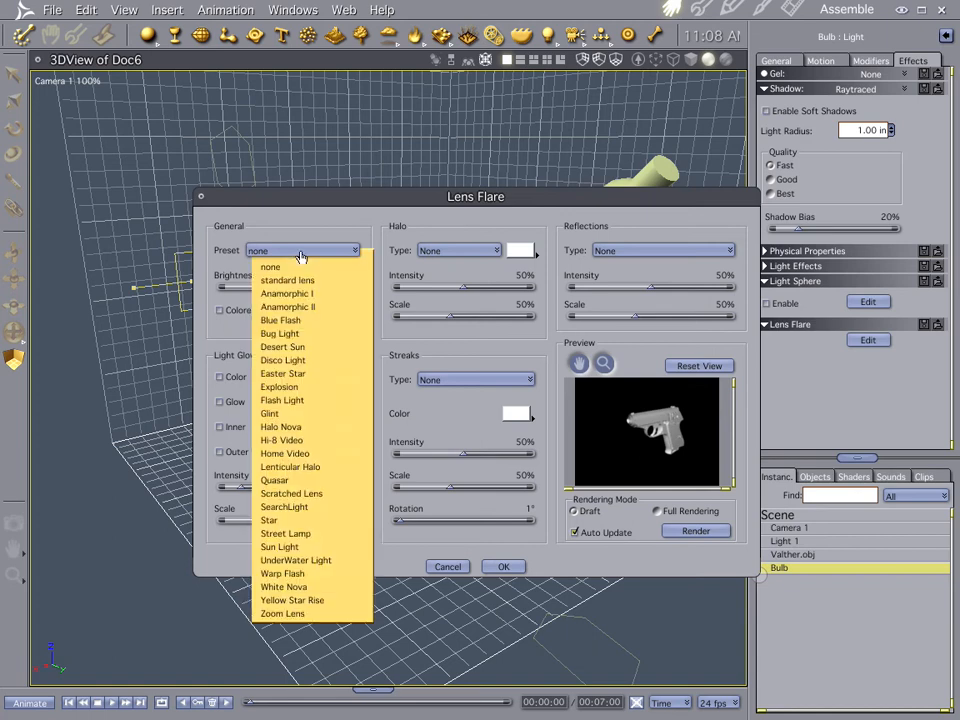
{"action": "left_click", "coordinate": [302, 576]}
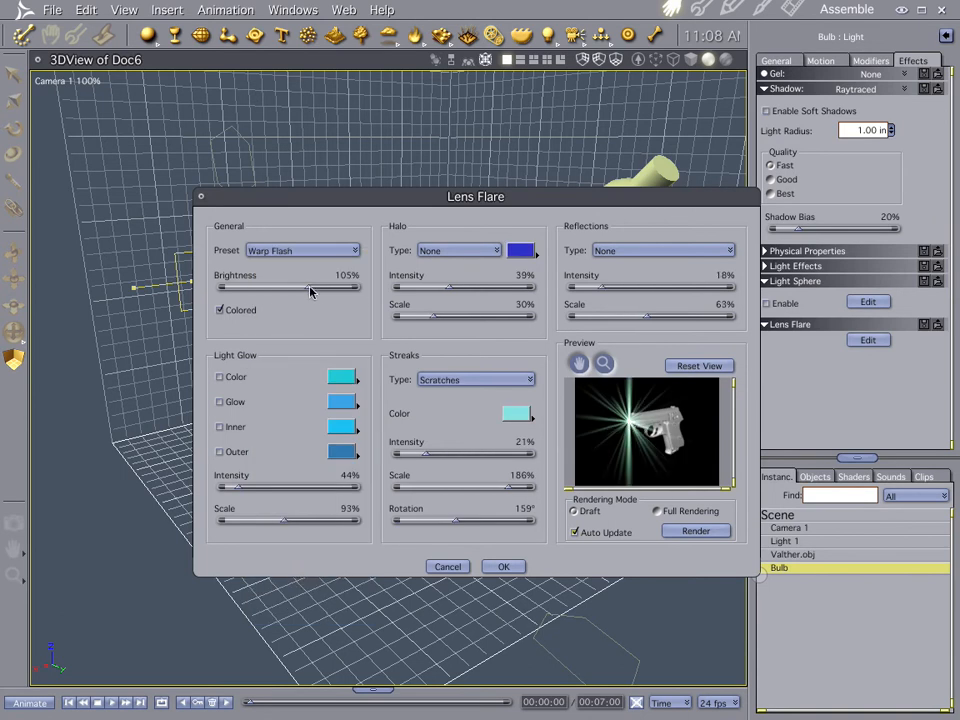
{"action": "left_click_drag", "start_coordinate": [310, 290], "coordinate": [356, 288]}
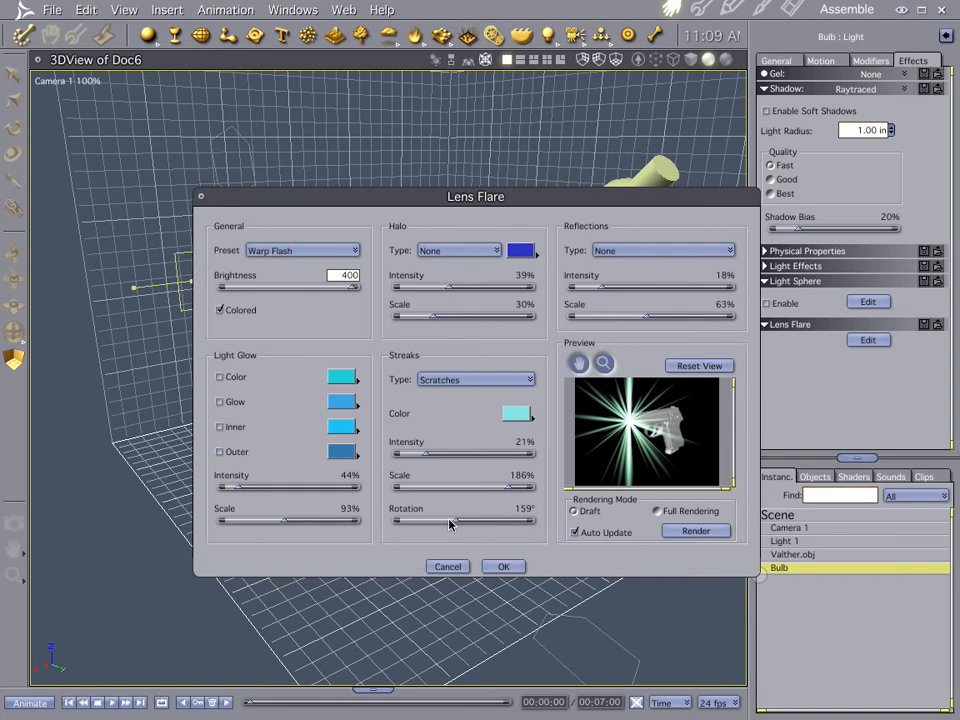
Set the flare streaks to 114° rotation and 60% scale, and colour them orange (H 8.60, L 48.68, S 100).
{"action": "left_click_drag", "start_coordinate": [449, 523], "coordinate": [440, 521]}
{"action": "mouse_move", "coordinate": [510, 491]}
{"action": "left_mouse_down"}
{"action": "mouse_move", "coordinate": [450, 493]}
{"action": "mouse_move", "coordinate": [458, 490]}
{"action": "left_mouse_up"}
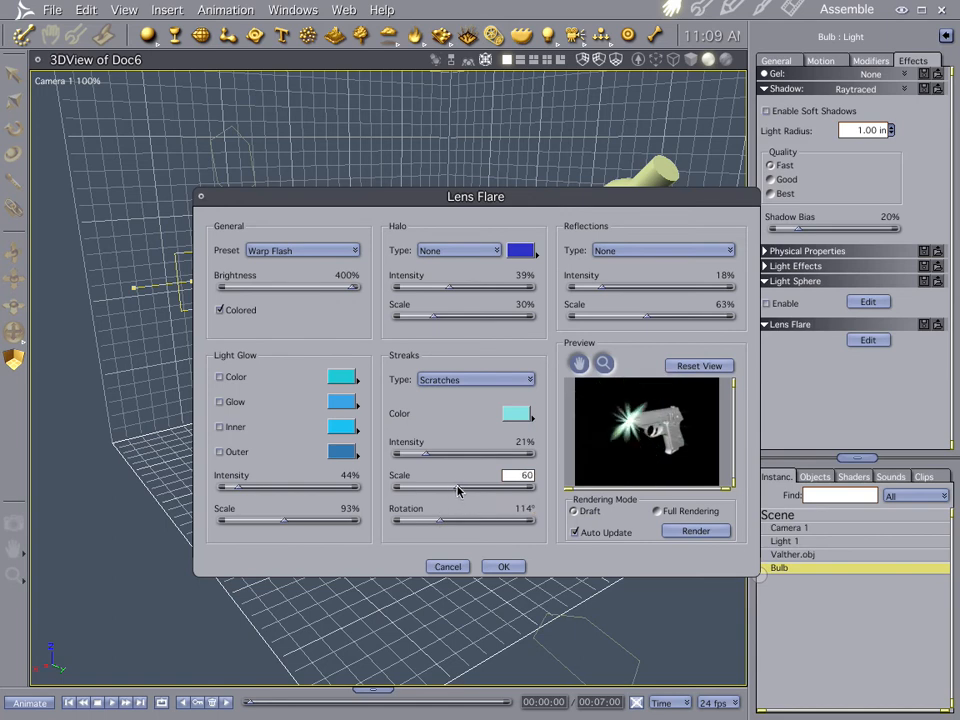
{"action": "left_click", "coordinate": [517, 415]}
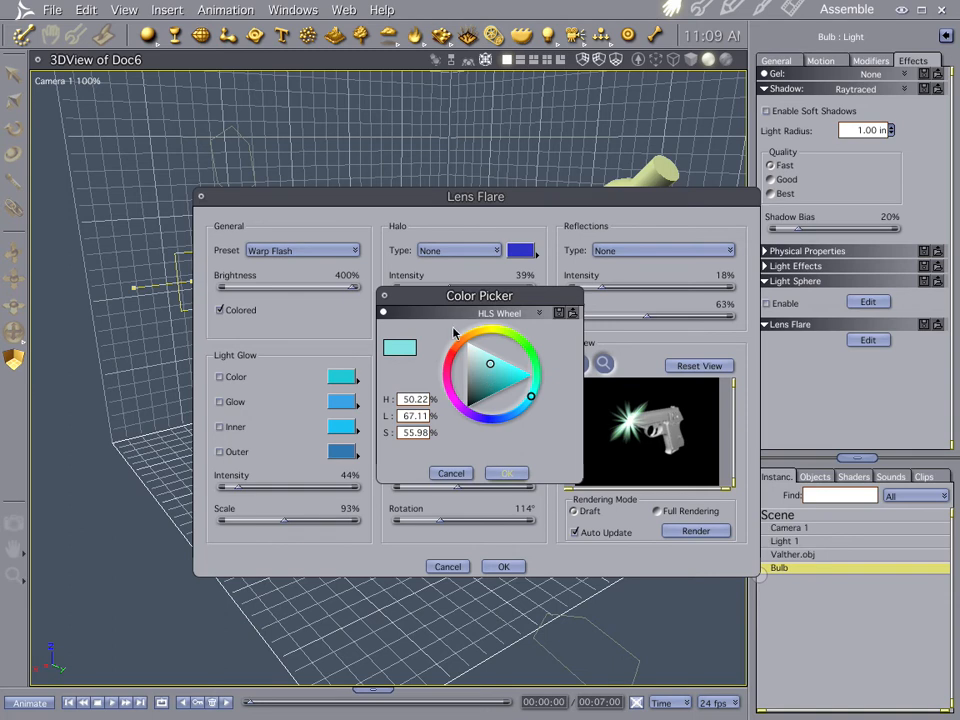
{"action": "left_click", "coordinate": [472, 338]}
{"action": "left_click", "coordinate": [531, 374]}
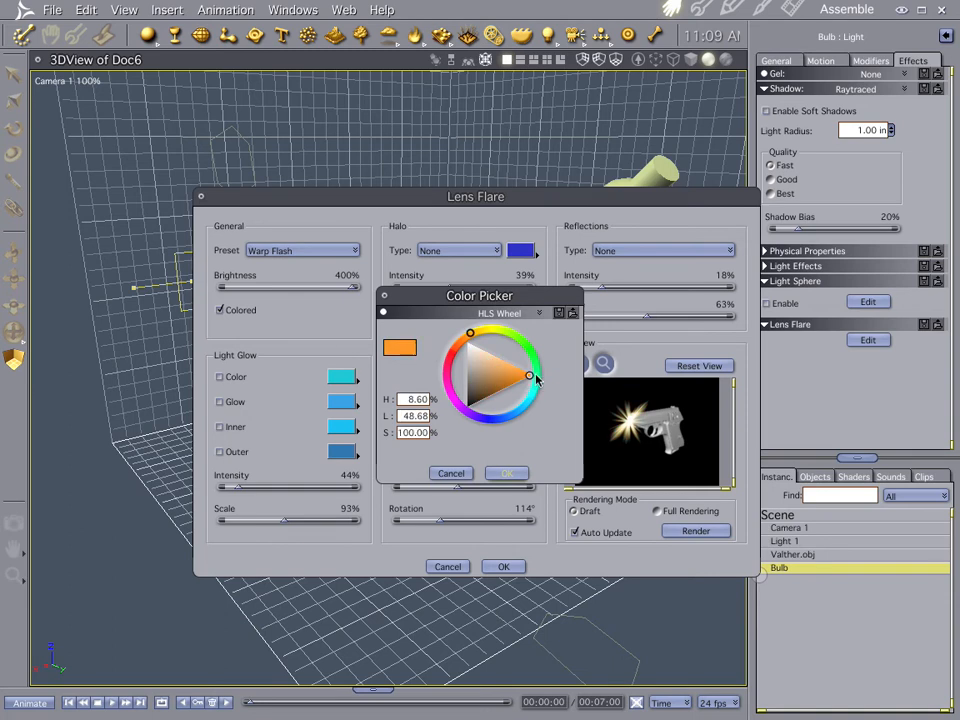
{"action": "left_click", "coordinate": [507, 475]}
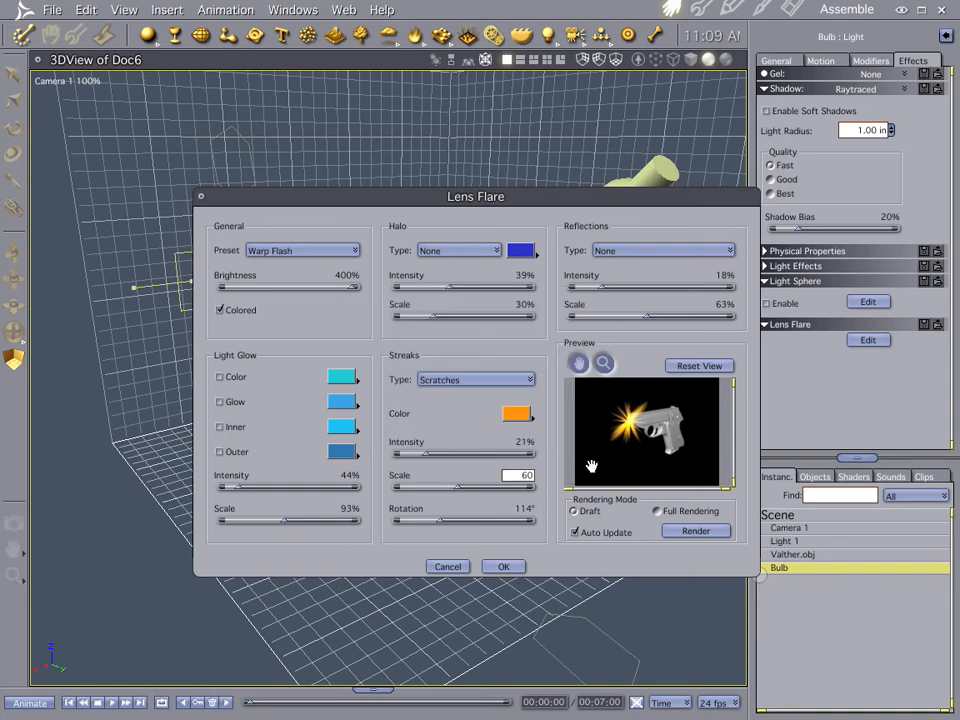
Set the flare streaks' rotation to 0° and their intensity to 52%.
{"action": "mouse_move", "coordinate": [439, 524]}
{"action": "left_mouse_down"}
{"action": "mouse_move", "coordinate": [477, 522]}
{"action": "mouse_move", "coordinate": [430, 521]}
{"action": "left_mouse_up"}
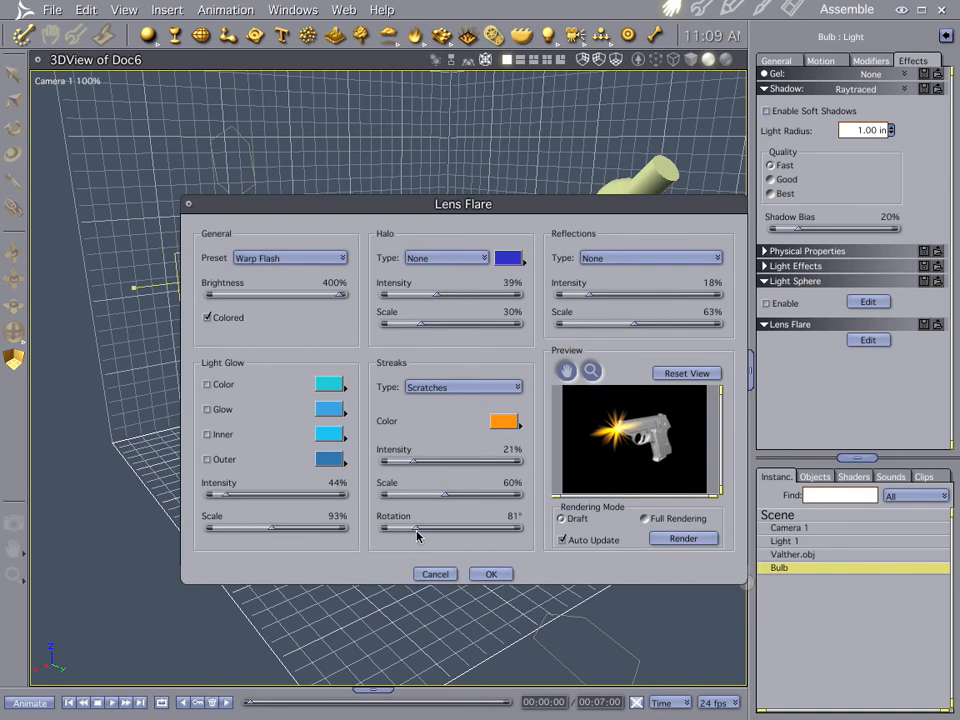
{"action": "left_click_drag", "start_coordinate": [416, 532], "coordinate": [384, 533]}
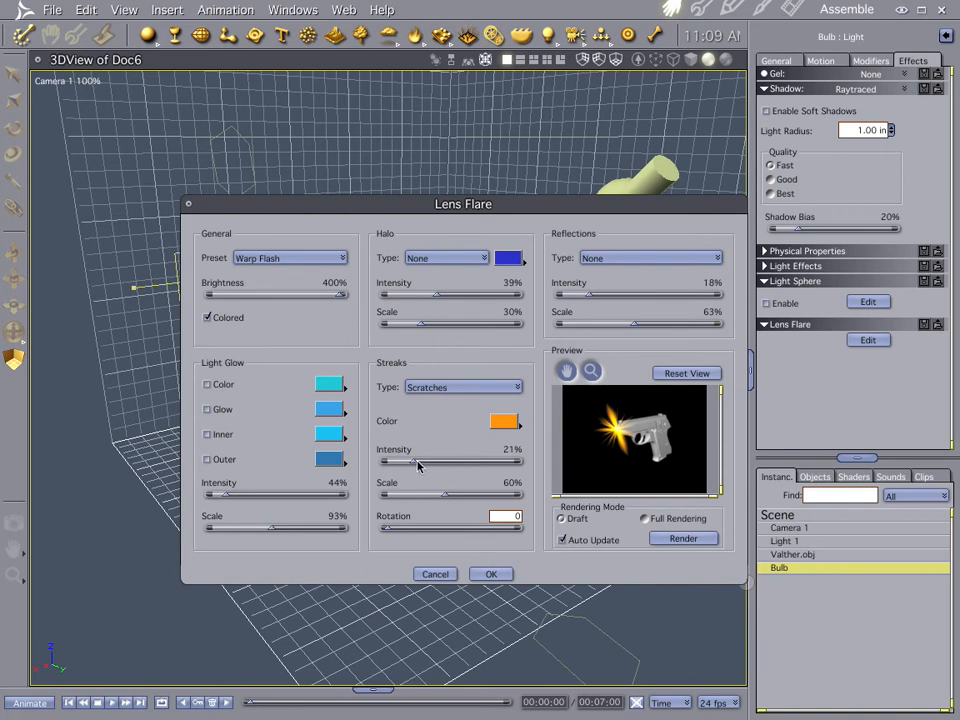
{"action": "mouse_move", "coordinate": [410, 463]}
{"action": "left_mouse_down"}
{"action": "mouse_move", "coordinate": [484, 466]}
{"action": "mouse_move", "coordinate": [453, 463]}
{"action": "left_mouse_up"}
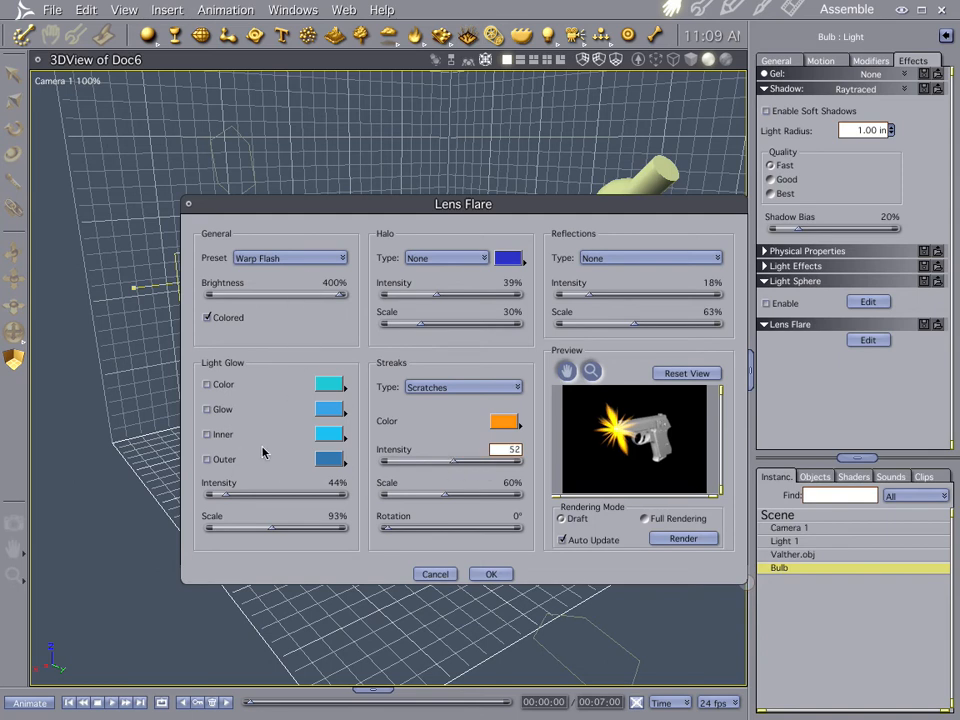
Enable Glow in the flare's light glow, with a scale of 69% and an orange glow colour.
{"action": "left_click", "coordinate": [207, 410]}
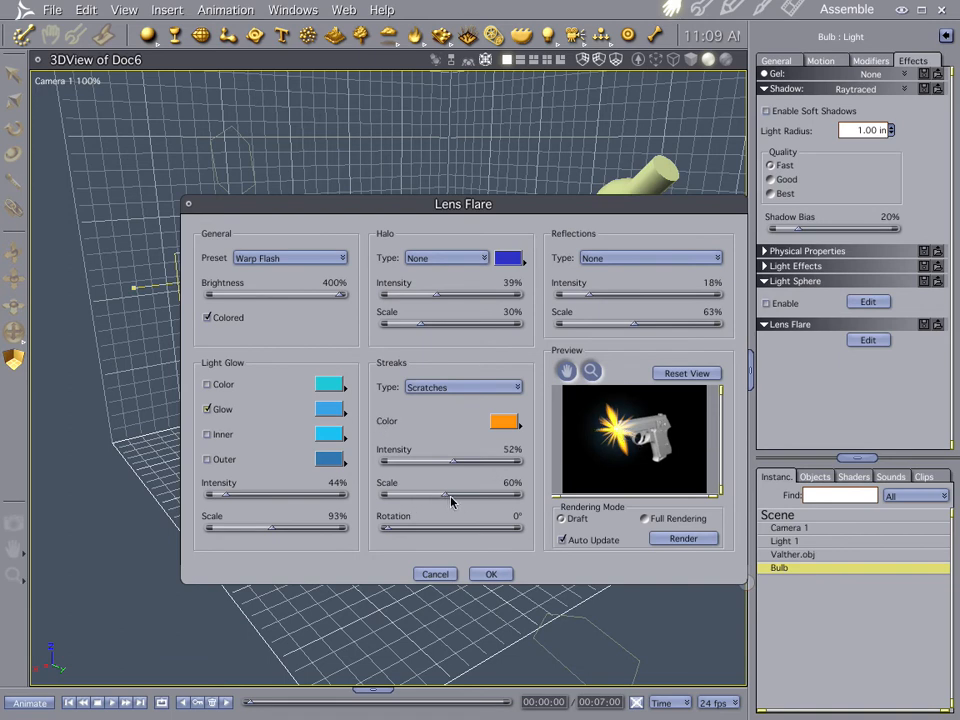
{"action": "mouse_move", "coordinate": [268, 528]}
{"action": "left_mouse_down"}
{"action": "mouse_move", "coordinate": [321, 521]}
{"action": "mouse_move", "coordinate": [324, 532]}
{"action": "mouse_move", "coordinate": [259, 536]}
{"action": "left_mouse_up"}
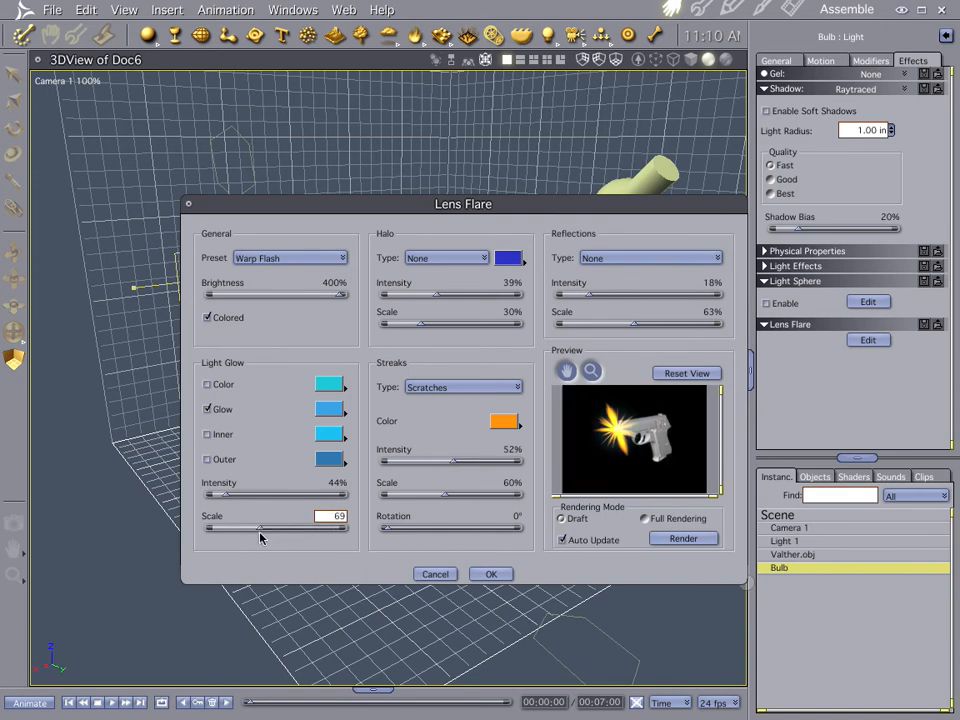
{"action": "left_click", "coordinate": [329, 410]}
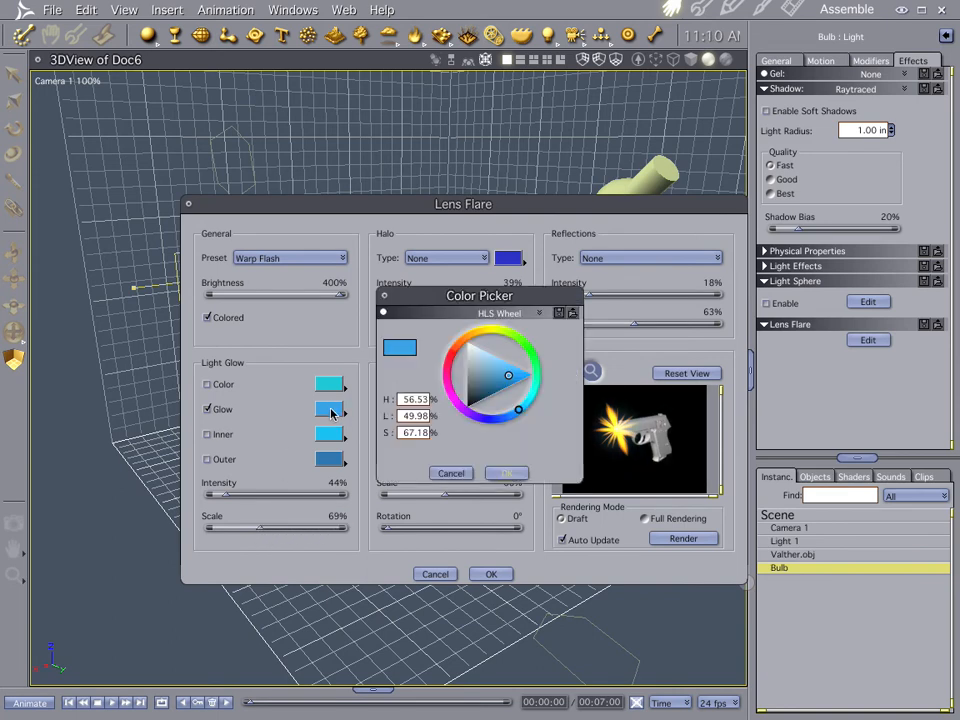
{"action": "left_click", "coordinate": [476, 338]}
{"action": "left_click", "coordinate": [505, 473]}
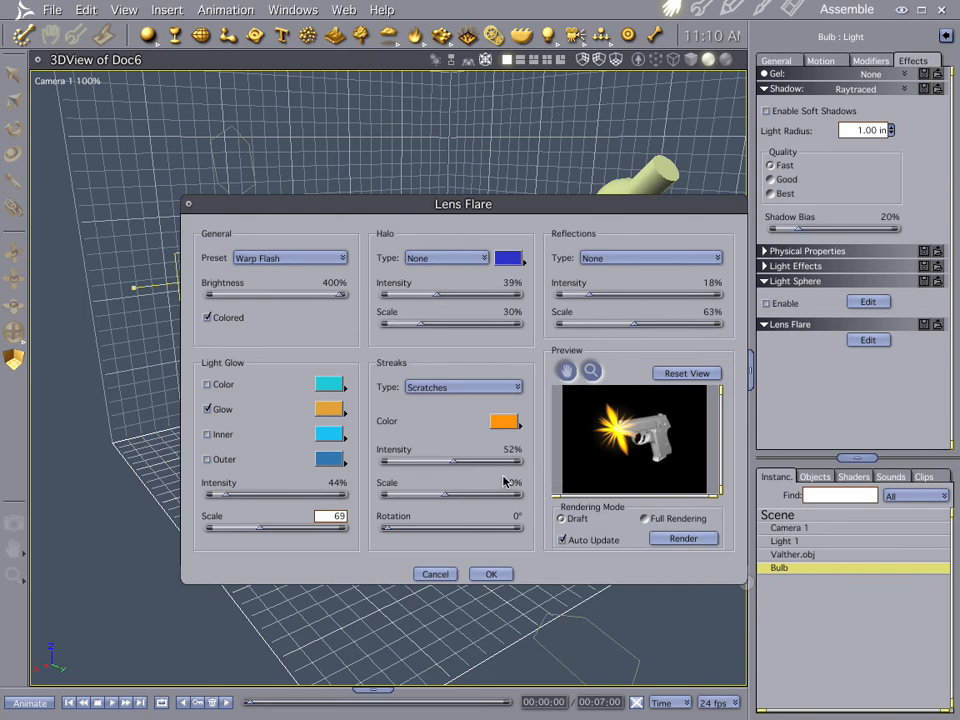
Try the 30j Patterned streak type and switch back to Scratches.
{"action": "left_click", "coordinate": [488, 390]}
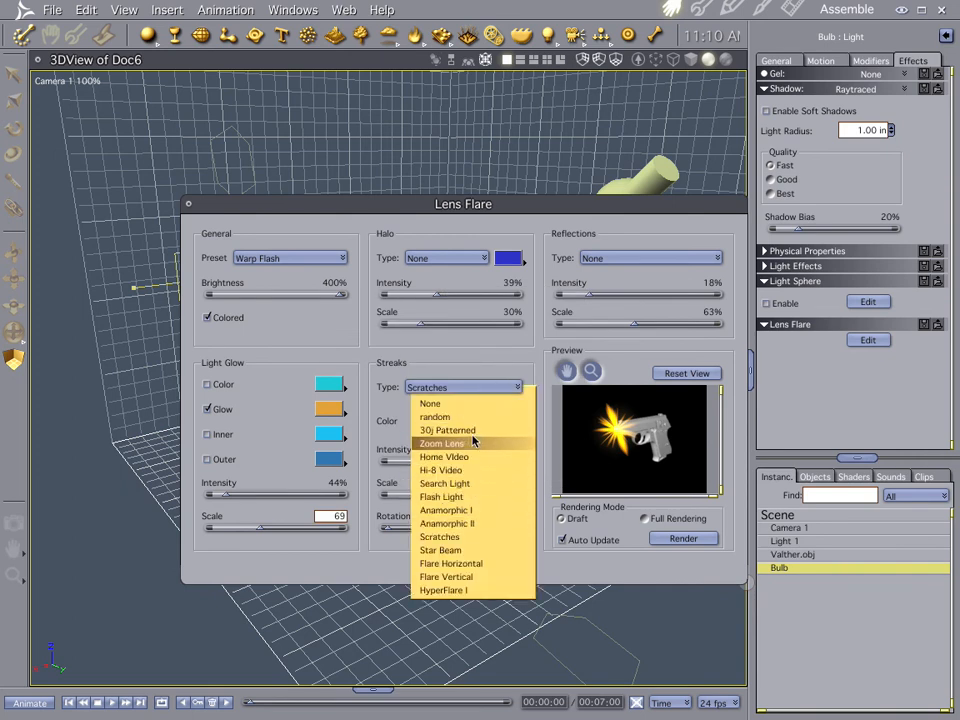
{"action": "left_click", "coordinate": [474, 431]}
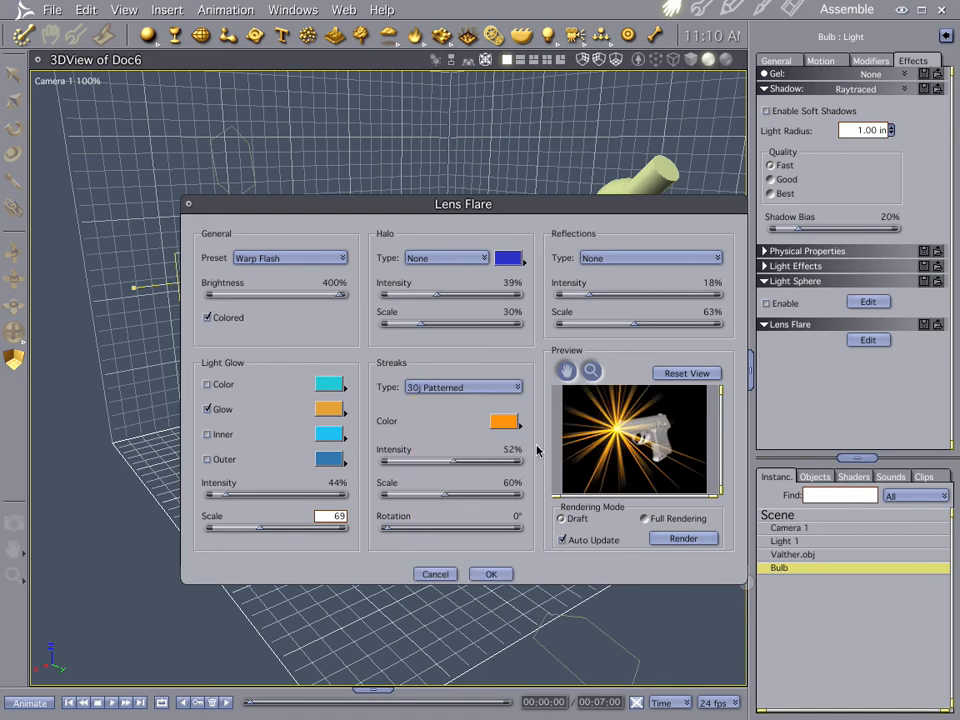
{"action": "left_click", "coordinate": [495, 387]}
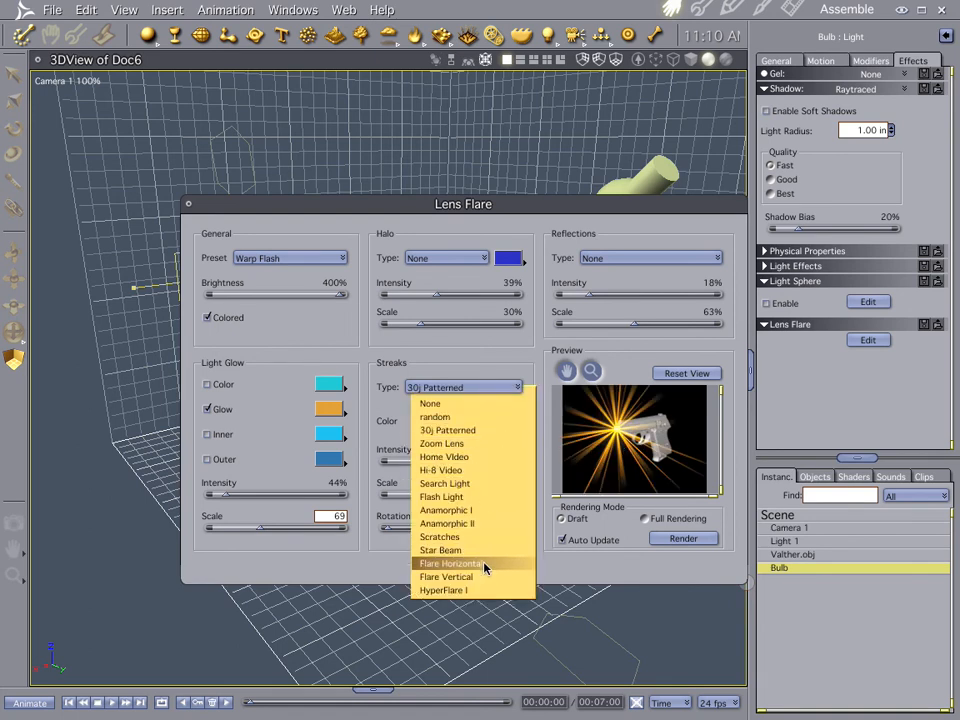
{"action": "left_click", "coordinate": [470, 537]}
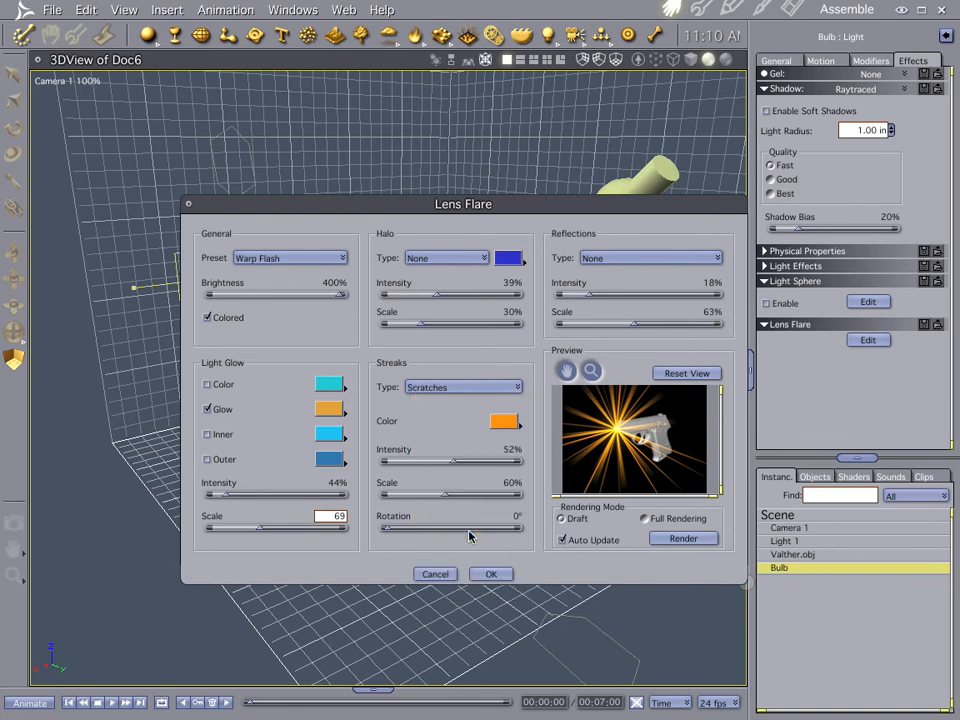
Apply the lens flare for a test render of the pistol, and delete the Bulb light from the scene.
{"action": "left_click", "coordinate": [491, 576]}
{"action": "key", "text": "ctrl+r"}
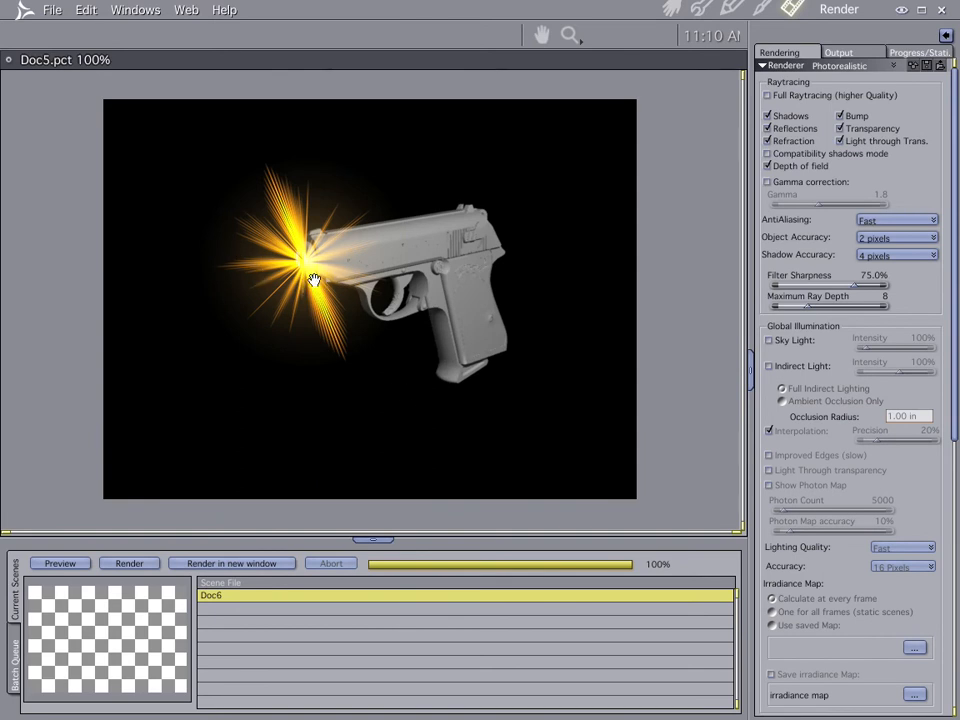
{"action": "left_click", "coordinate": [669, 9]}
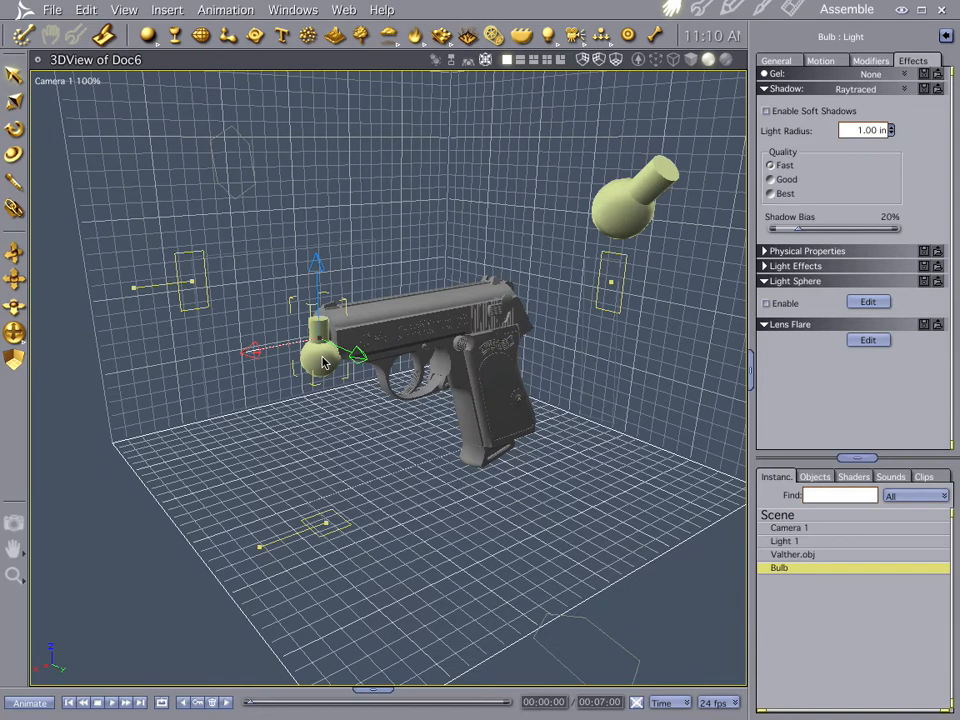
{"action": "key", "text": "Delete"}
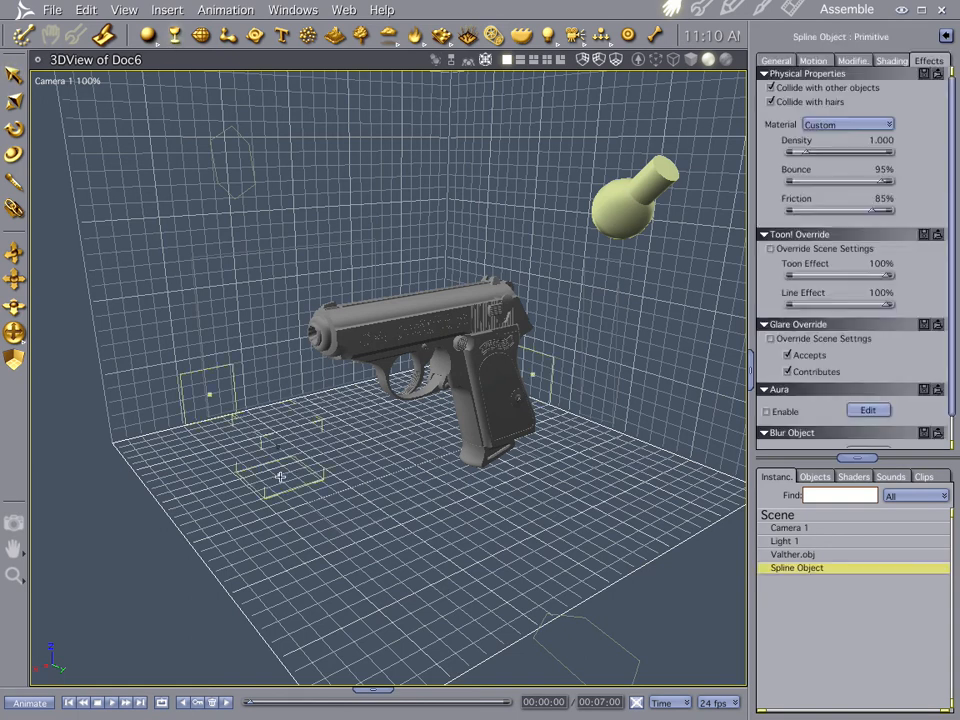
Insert a spline object beside the pistol and draw a circle about 0.74 in wide on its cross-section plane.
{"action": "left_click", "coordinate": [280, 477]}
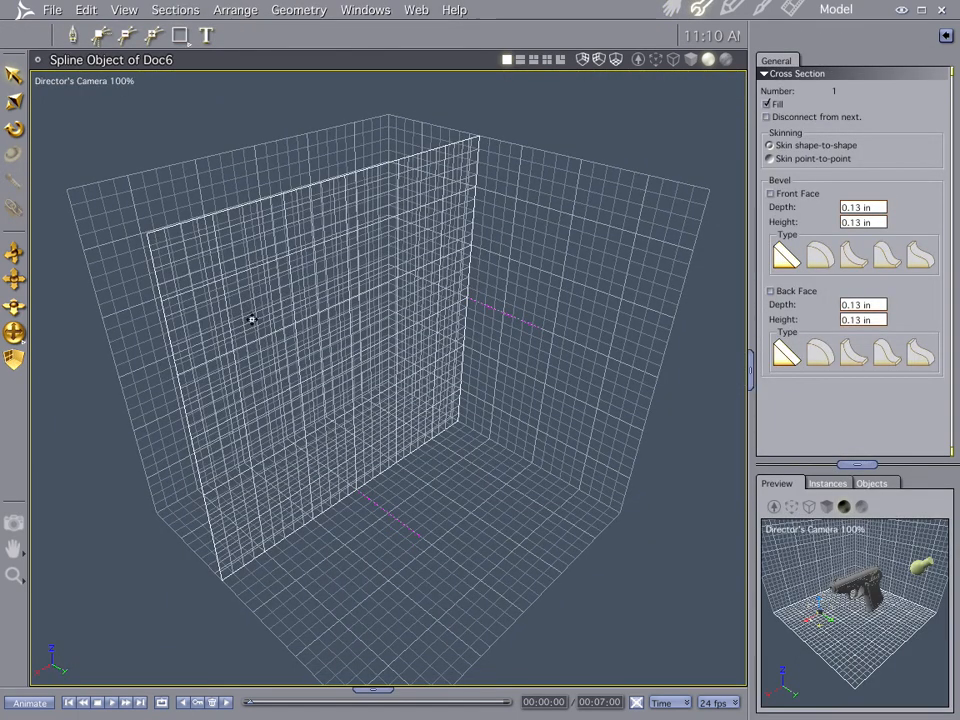
{"action": "left_click_drag", "start_coordinate": [267, 327], "coordinate": [249, 312]}
{"action": "left_click_drag", "start_coordinate": [415, 413], "coordinate": [385, 403]}
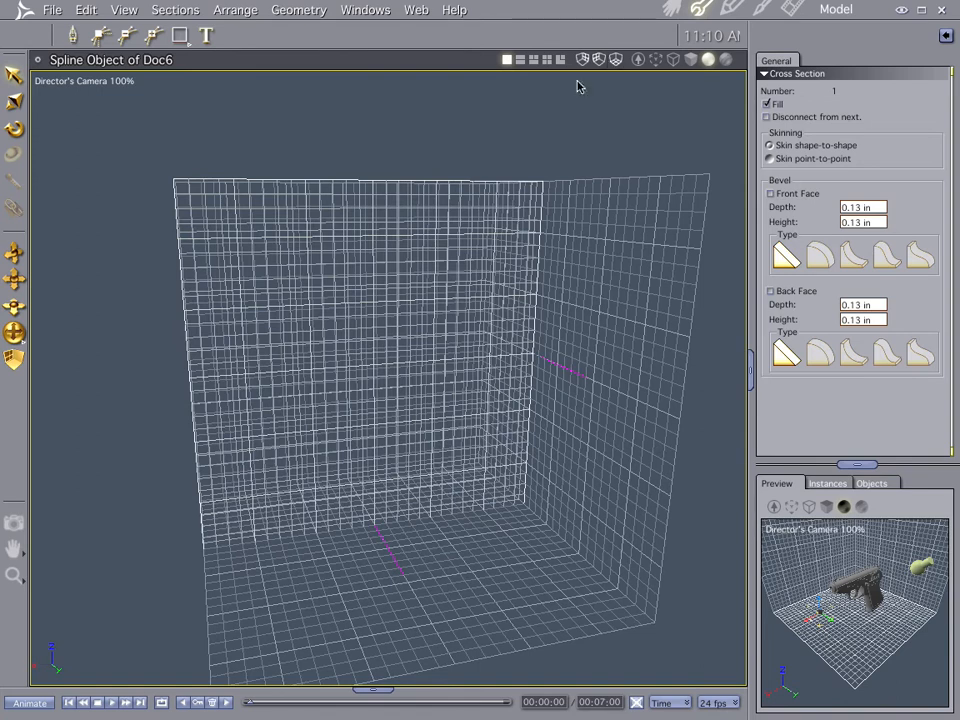
{"action": "left_click", "coordinate": [180, 35]}
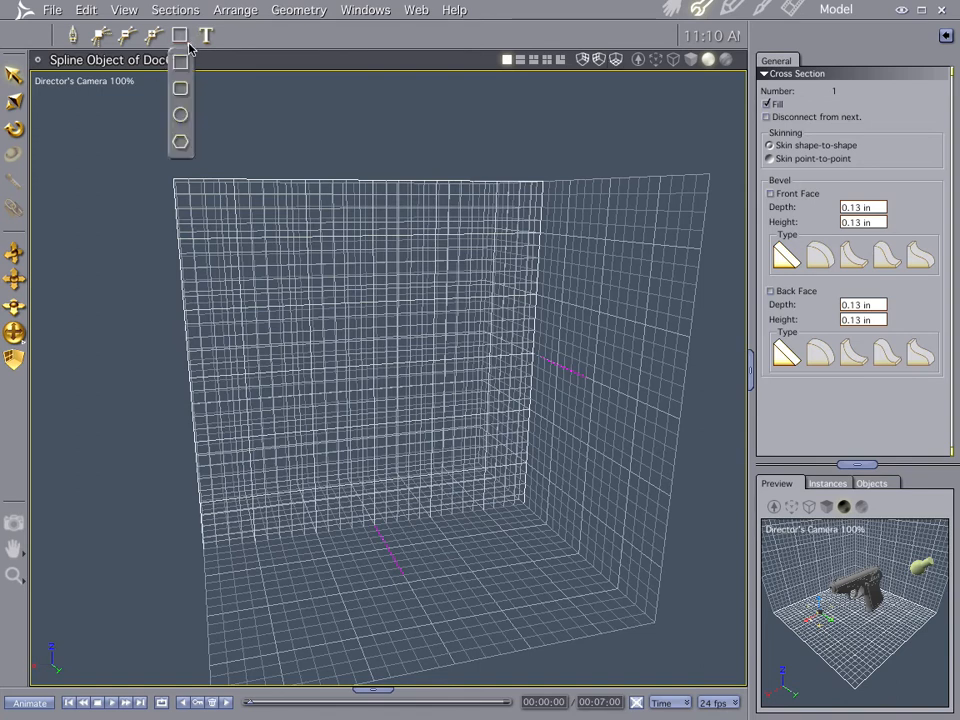
{"action": "left_click", "coordinate": [180, 115]}
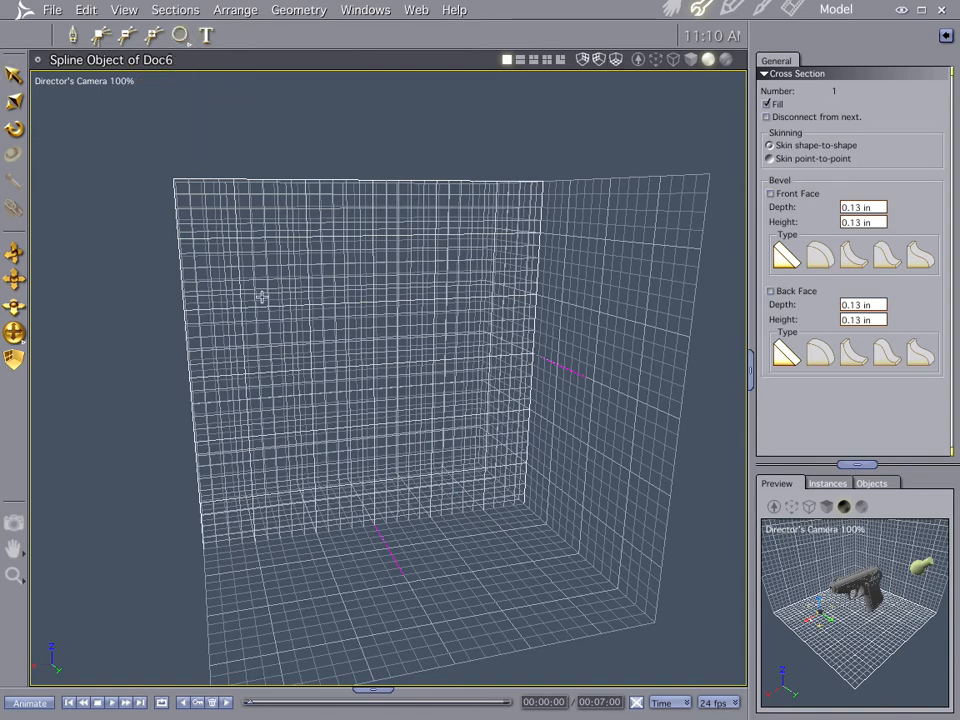
{"action": "left_click_drag", "start_coordinate": [261, 297], "coordinate": [279, 311]}
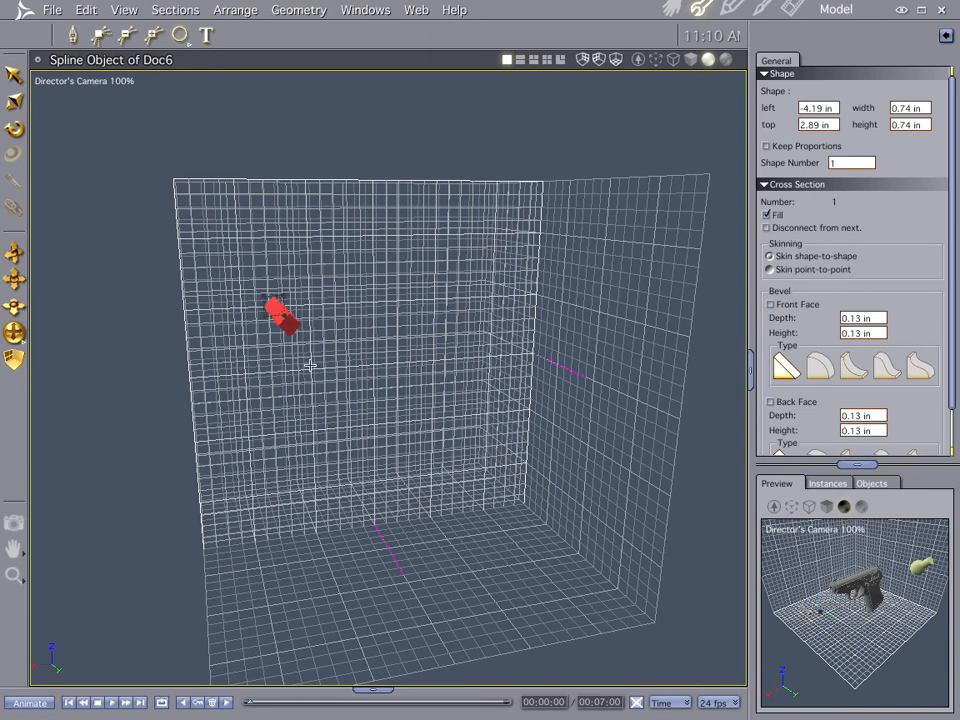
From the front view, duplicate the 0.74 in circle and arrange four copies in a diamond on the cross-section plane.
{"action": "left_click", "coordinate": [78, 82]}
{"action": "left_click", "coordinate": [76, 167]}
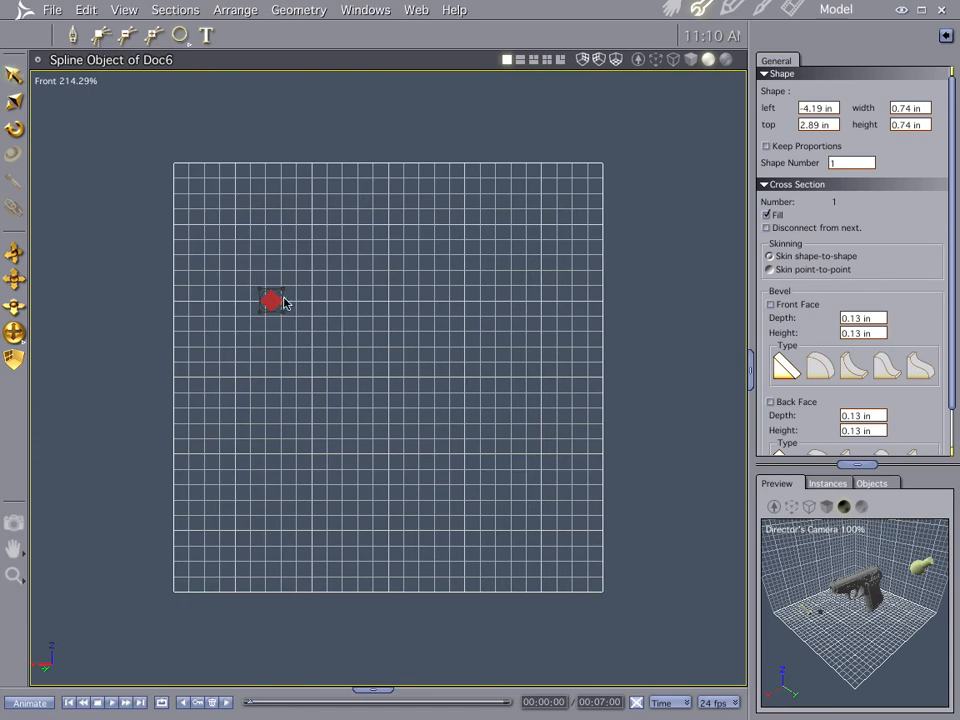
{"action": "left_click_drag", "start_coordinate": [271, 302], "coordinate": [291, 323]}
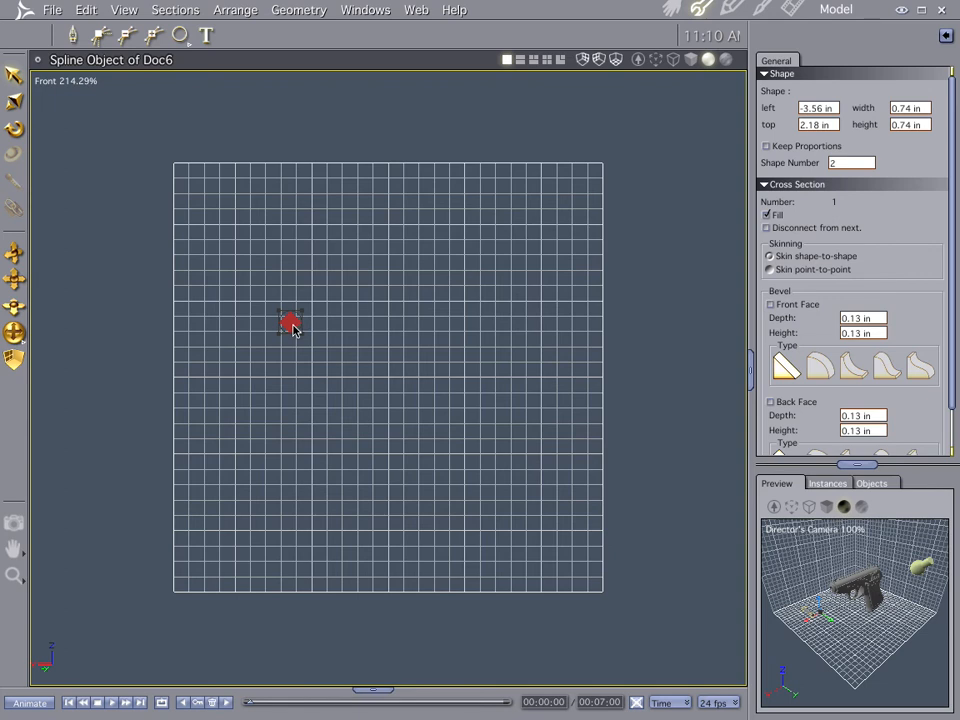
{"action": "left_click_drag", "start_coordinate": [293, 324], "coordinate": [334, 290]}
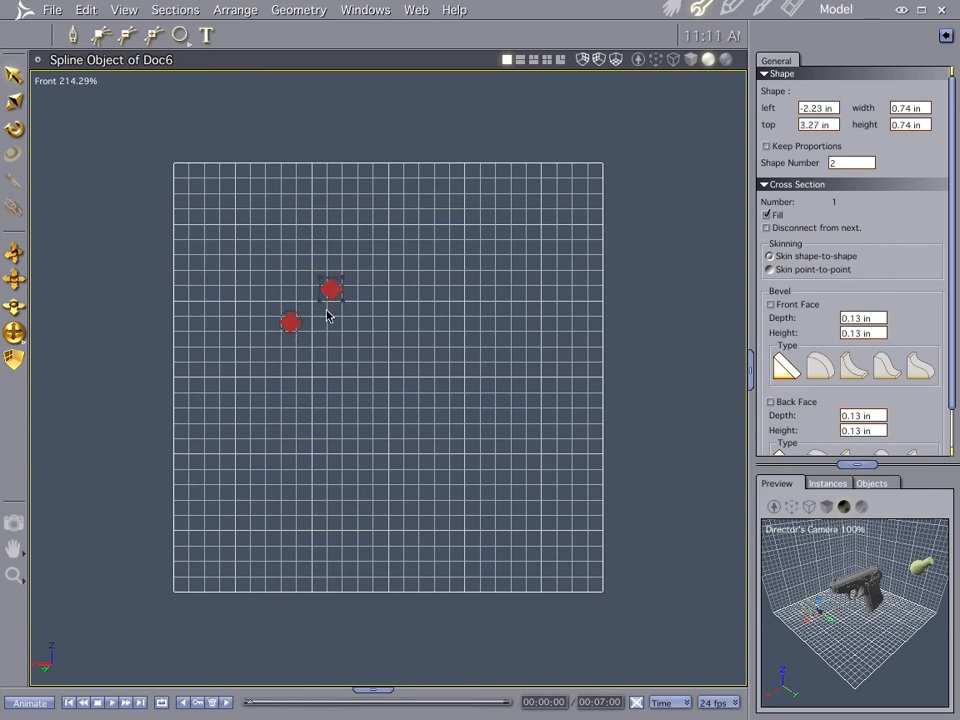
{"action": "left_click", "coordinate": [290, 330]}
{"action": "left_click_drag", "start_coordinate": [290, 330], "coordinate": [375, 337]}
{"action": "key", "text": "ctrl+v"}
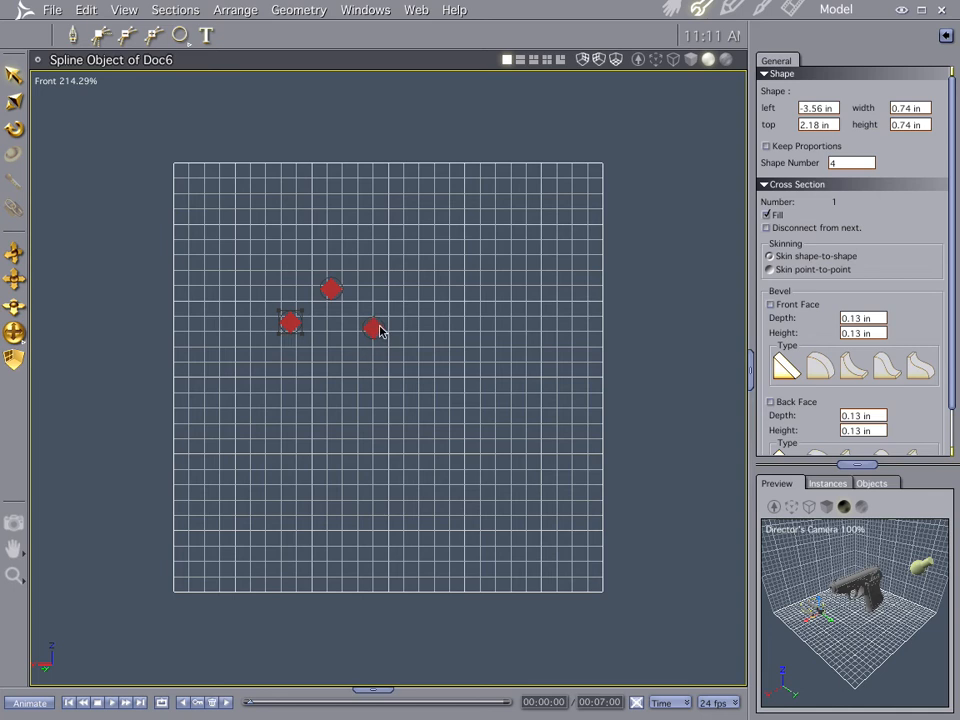
{"action": "left_click_drag", "start_coordinate": [283, 328], "coordinate": [324, 359]}
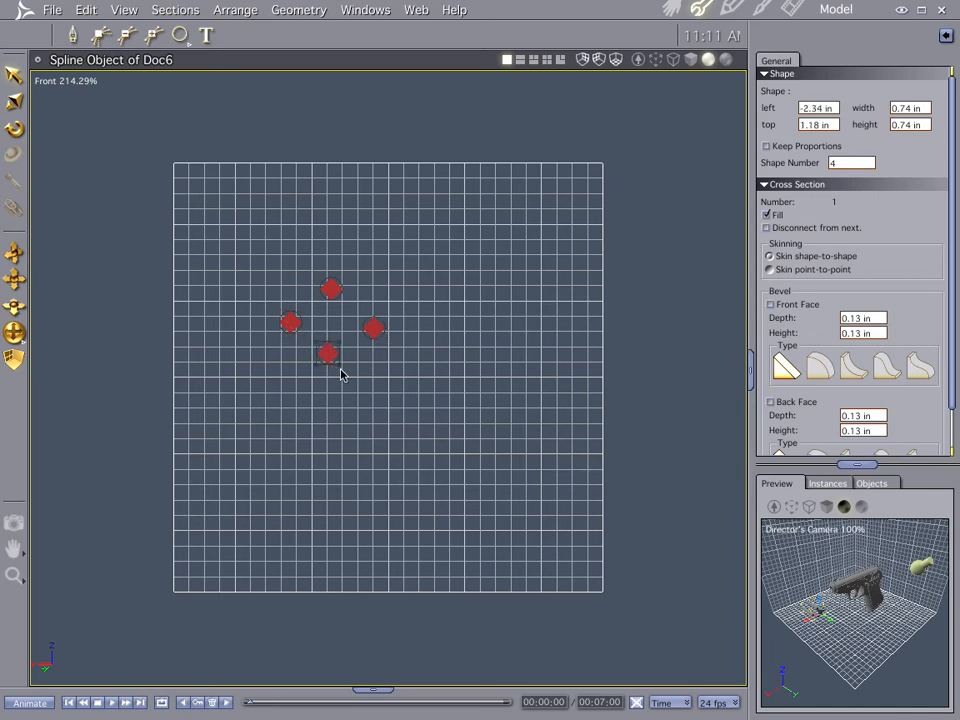
In the Director's Camera view, lengthen the extrusion path at both ends, placing its end points at x about -5.84 in and 5.61 in.
{"action": "left_click", "coordinate": [66, 80]}
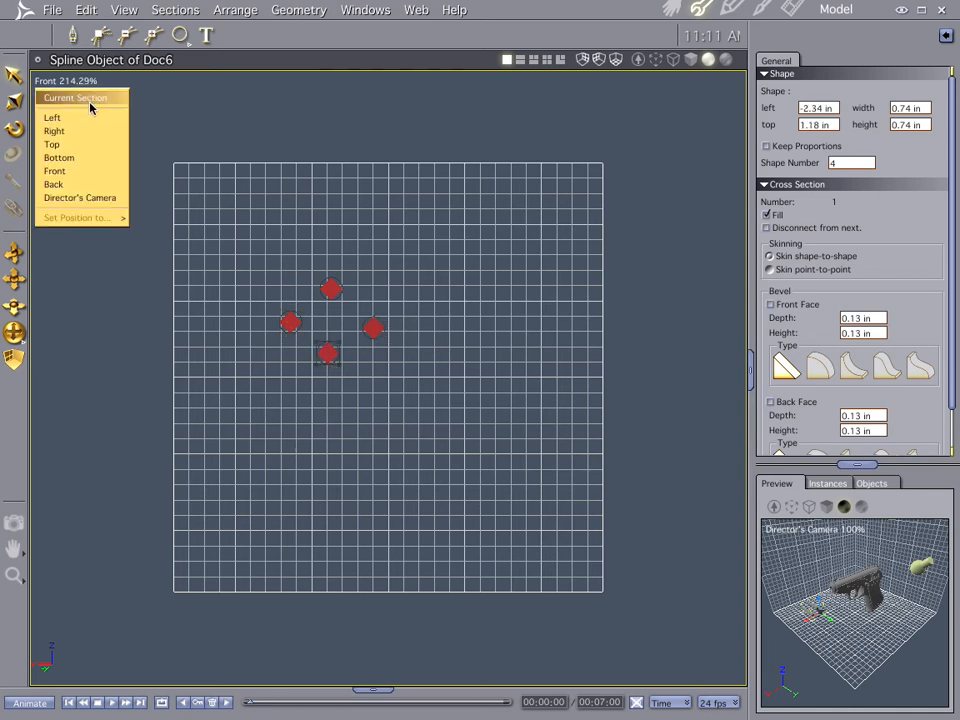
{"action": "left_click", "coordinate": [79, 197]}
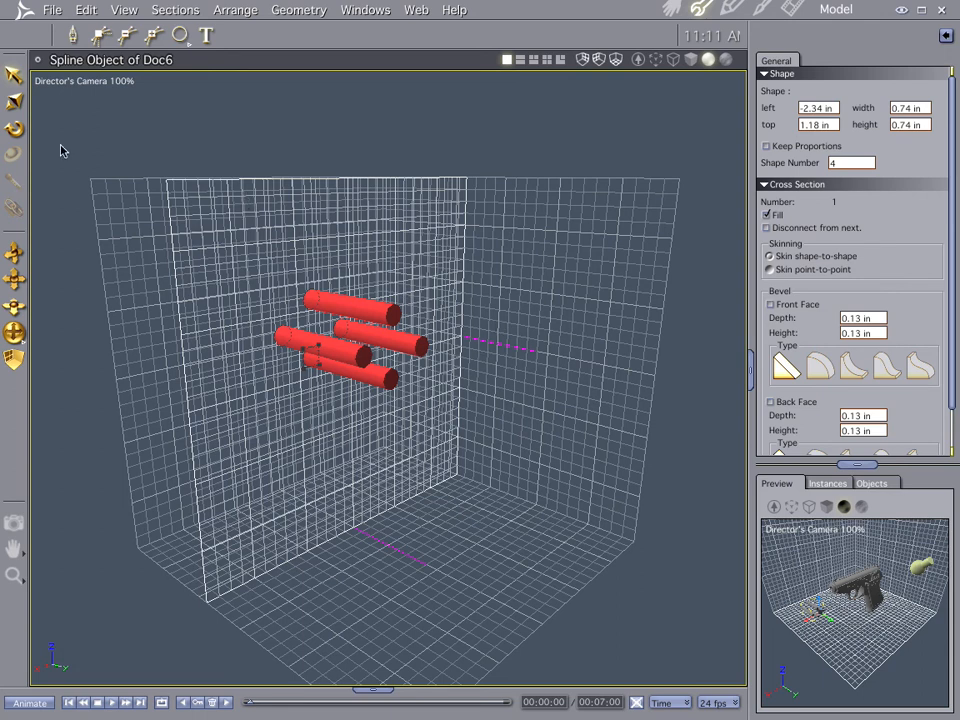
{"action": "left_click", "coordinate": [462, 337]}
{"action": "left_click_drag", "start_coordinate": [462, 340], "coordinate": [400, 322]}
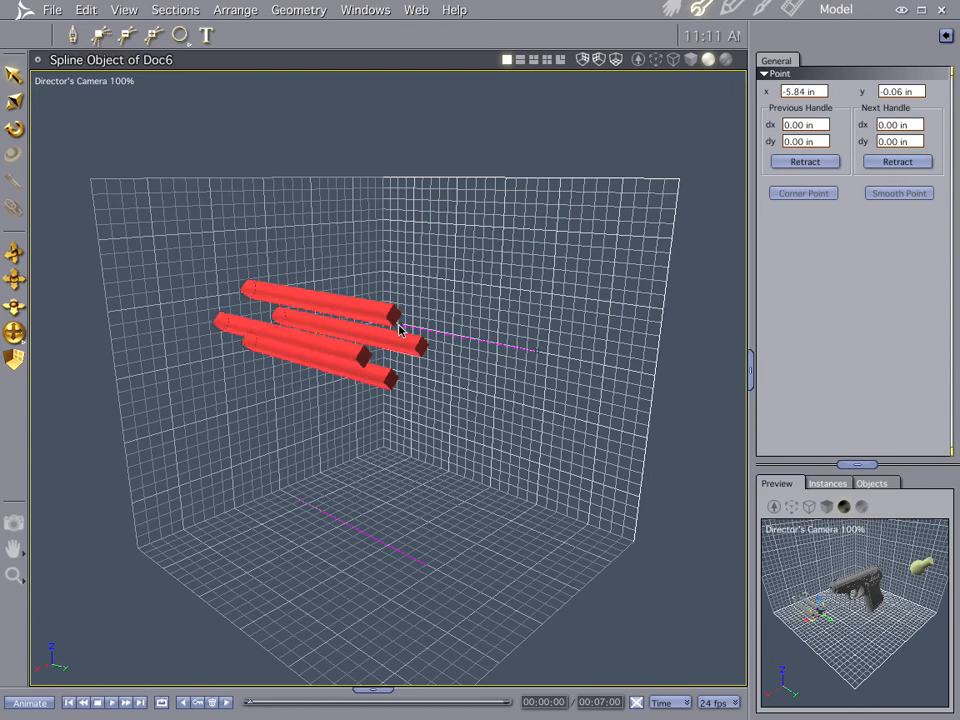
{"action": "left_click_drag", "start_coordinate": [537, 356], "coordinate": [622, 372]}
Apply a Symmetrical extrusion envelope, add a point on its upper line and pull it out to about x -2.35 in, y 5.57 in.
{"action": "left_click", "coordinate": [297, 10]}
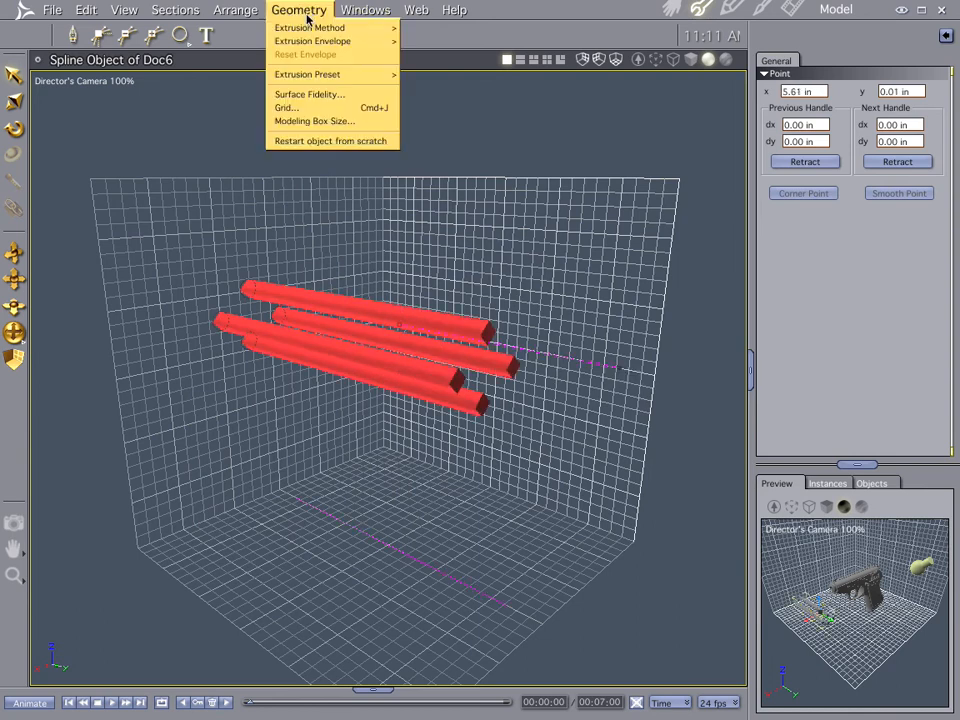
{"action": "mouse_move", "coordinate": [310, 41]}
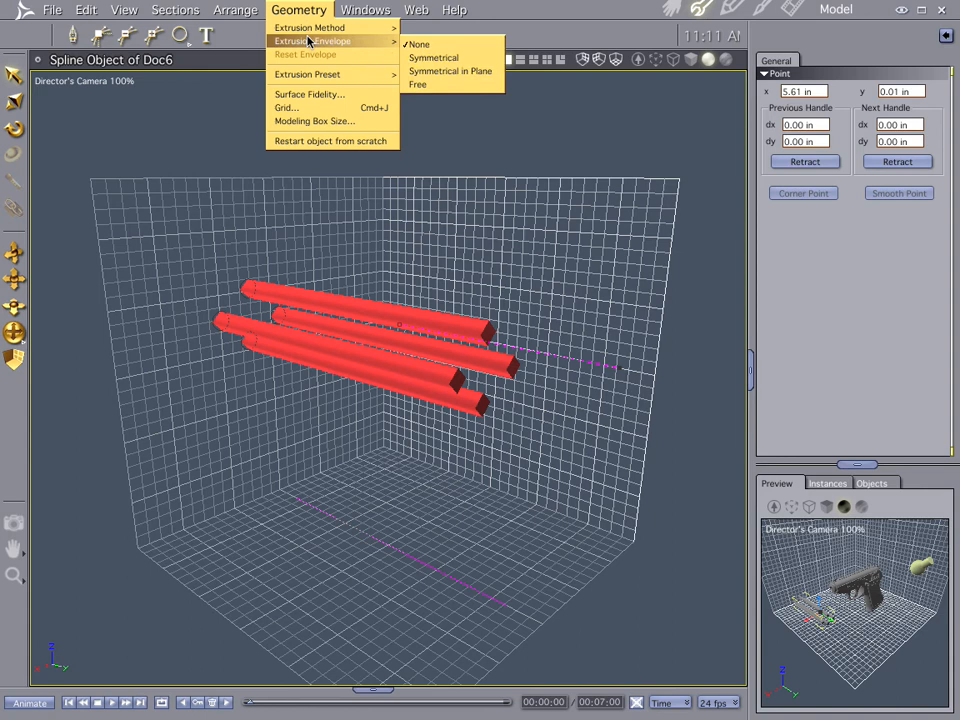
{"action": "left_click", "coordinate": [432, 57]}
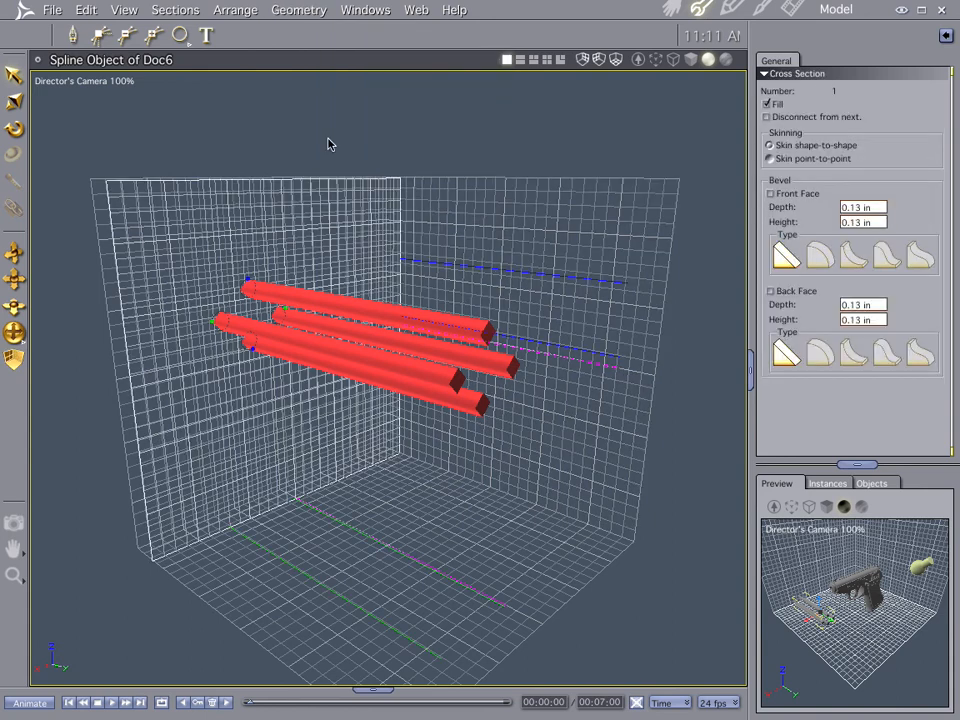
{"action": "left_click", "coordinate": [124, 38]}
{"action": "left_click", "coordinate": [457, 268]}
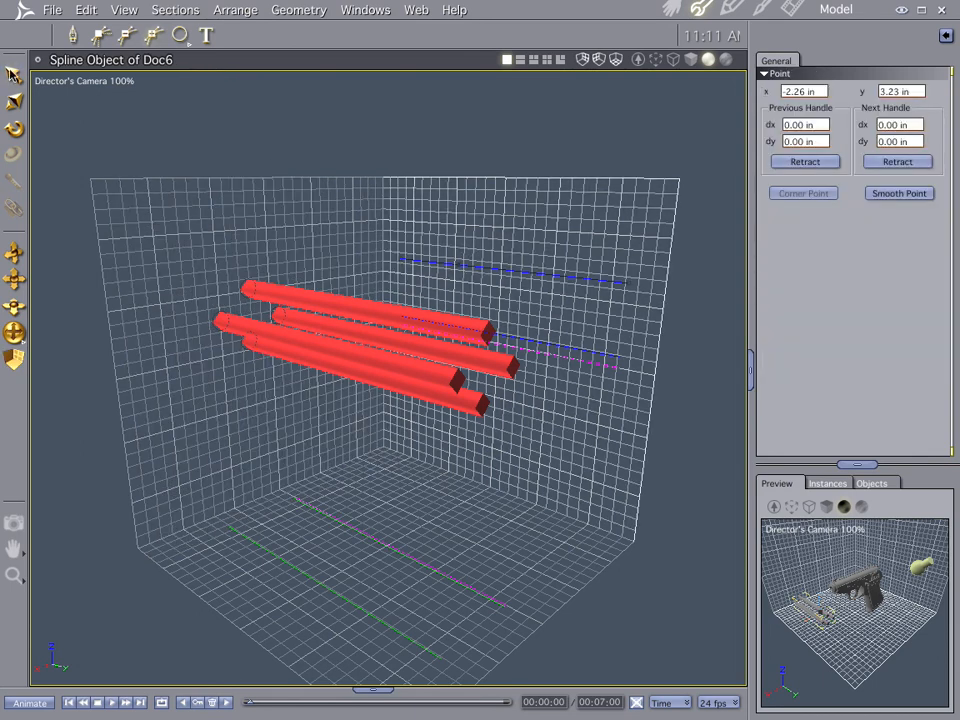
{"action": "left_click_drag", "start_coordinate": [457, 268], "coordinate": [461, 218]}
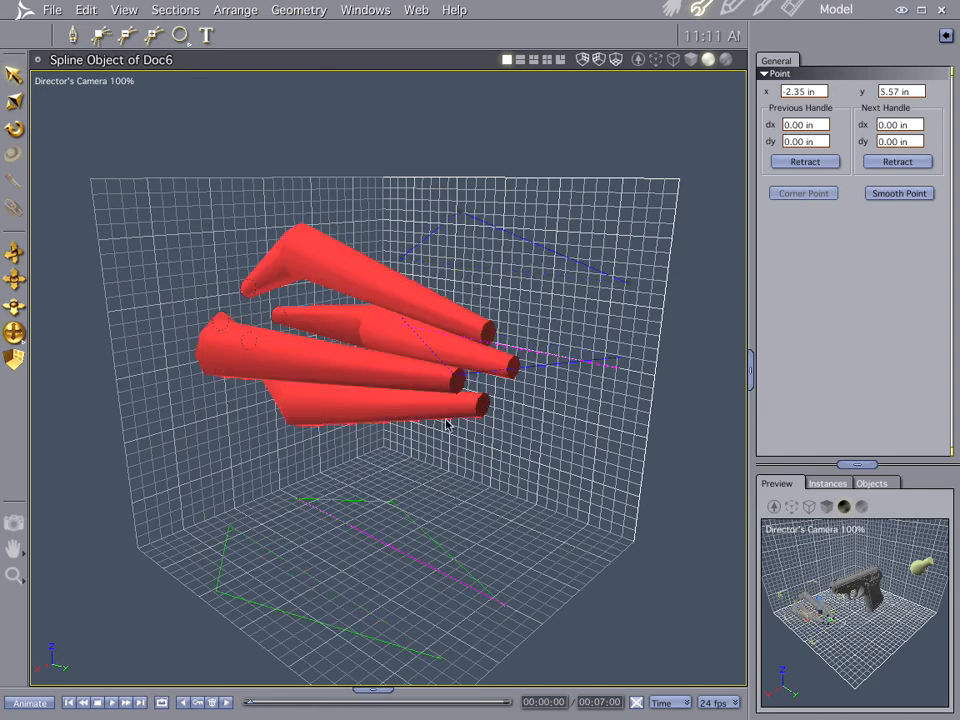
Convert the envelope's peak point to a smooth curve with handles extending about 3.21 in along the path.
{"action": "middle_click_drag", "start_coordinate": [492, 467], "coordinate": [404, 455]}
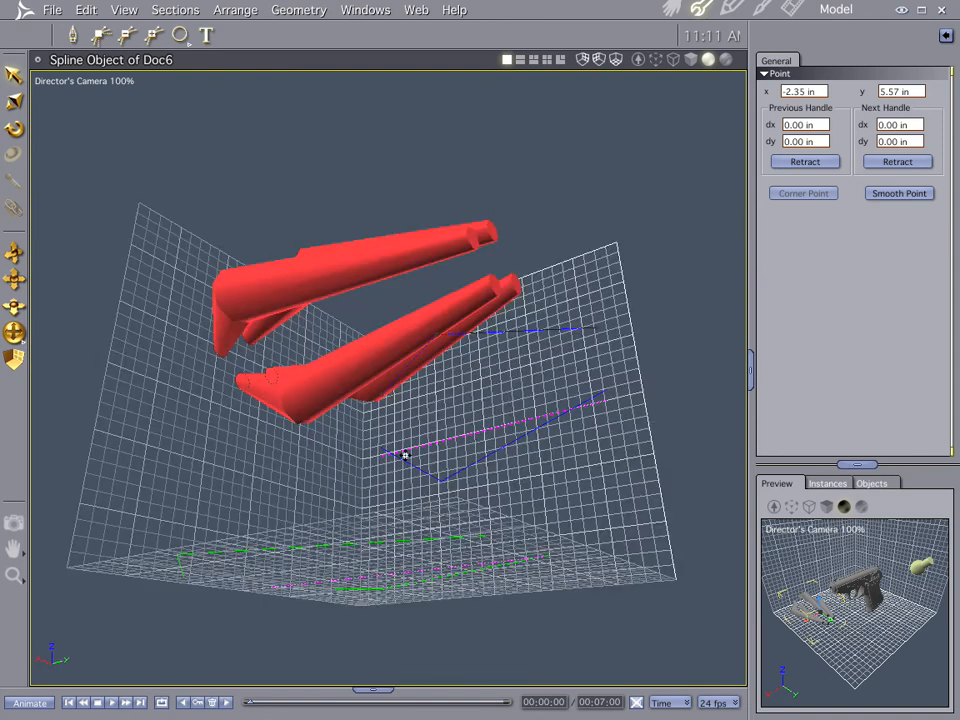
{"action": "middle_click_drag", "start_coordinate": [459, 418], "coordinate": [436, 488]}
{"action": "middle_click_drag", "start_coordinate": [505, 416], "coordinate": [493, 431]}
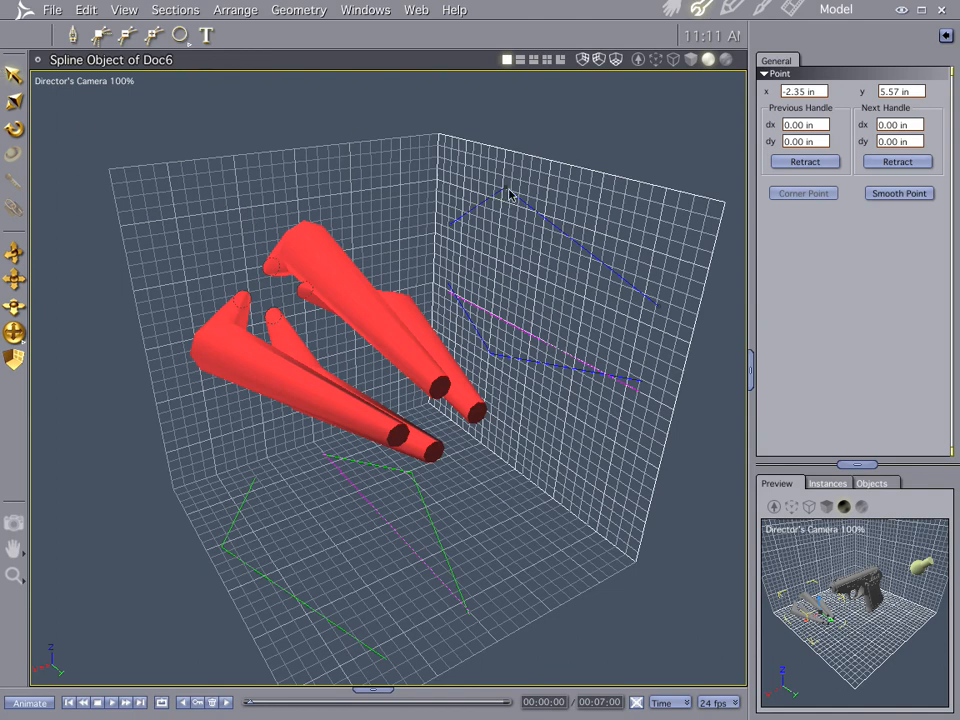
{"action": "left_click", "coordinate": [98, 36]}
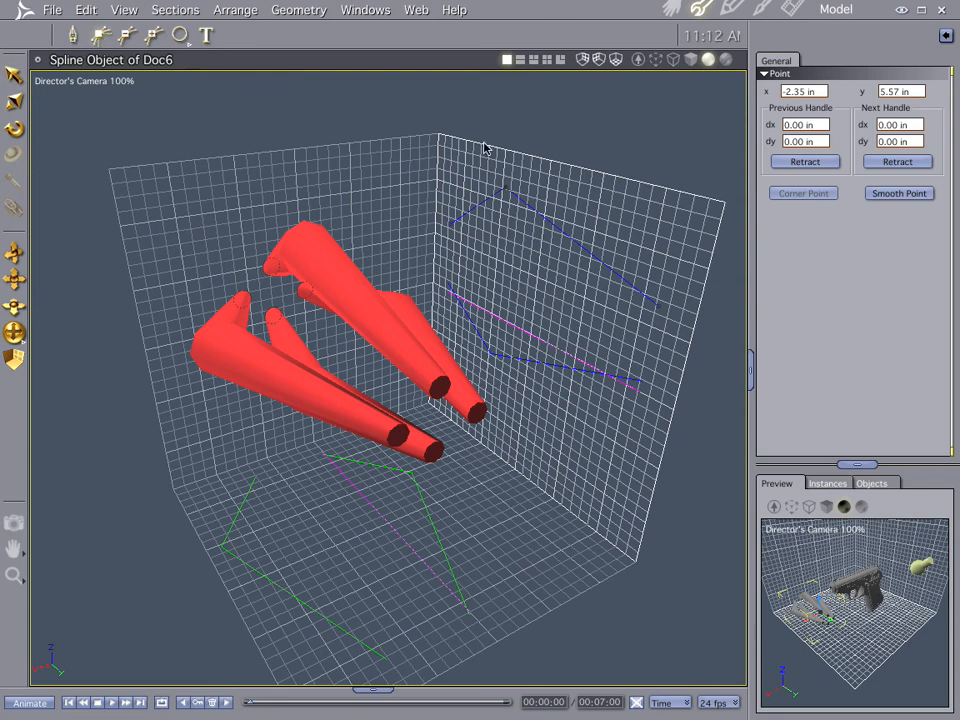
{"action": "left_click_drag", "start_coordinate": [507, 192], "coordinate": [562, 213]}
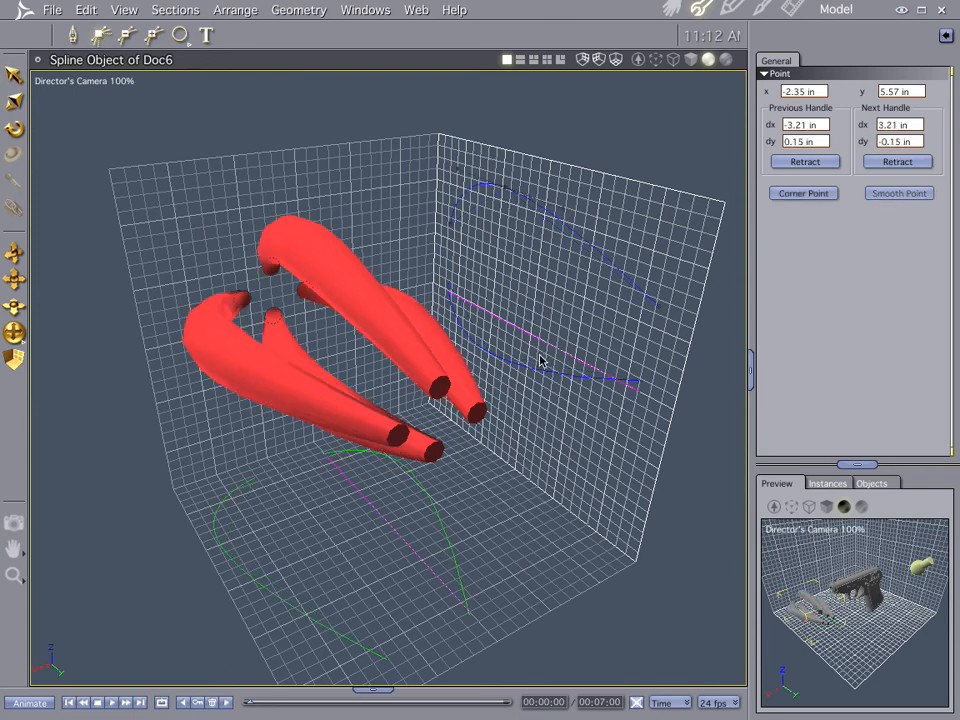
Return to the scene, rotate the spline object in line with the pistol barrel, and scale it down while stretching it lengthwise.
{"action": "left_click", "coordinate": [671, 10]}
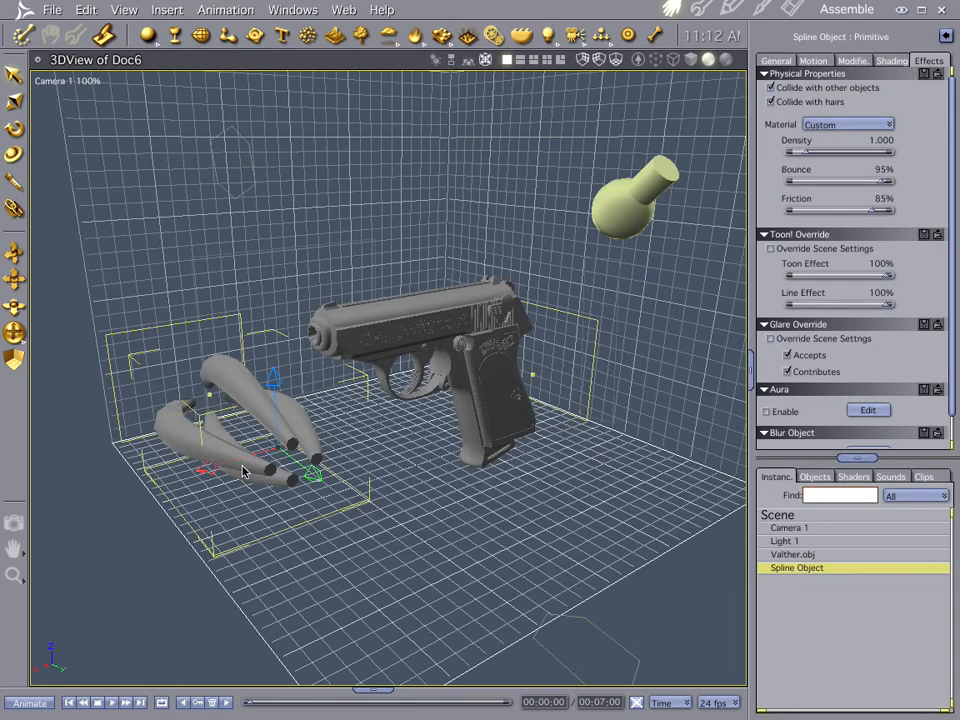
{"action": "middle_click_drag", "start_coordinate": [304, 456], "coordinate": [277, 441]}
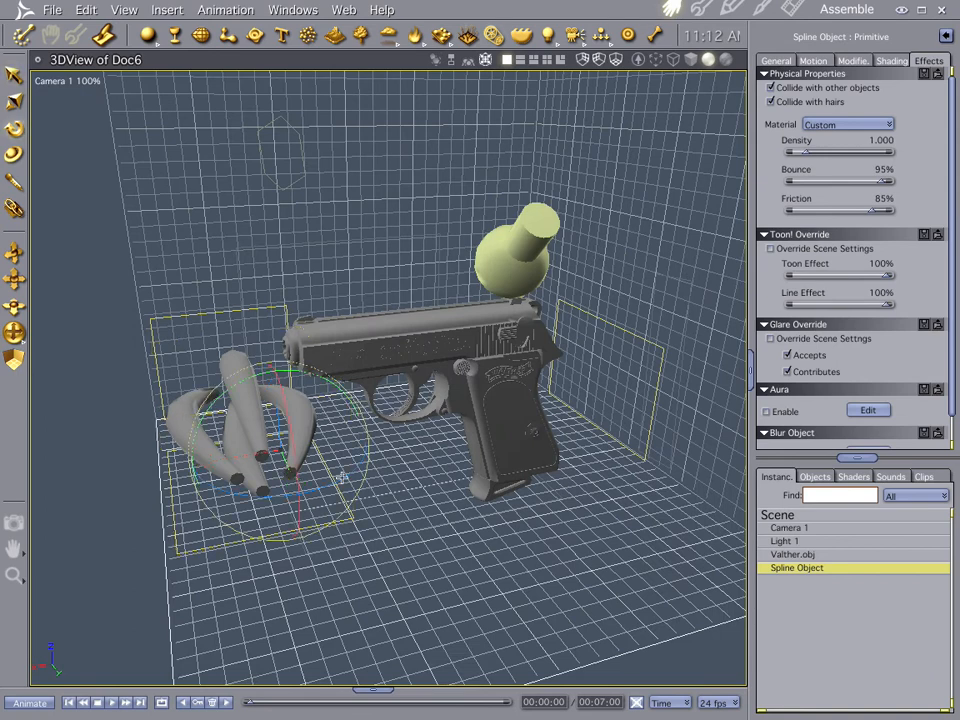
{"action": "left_click_drag", "start_coordinate": [342, 478], "coordinate": [257, 293]}
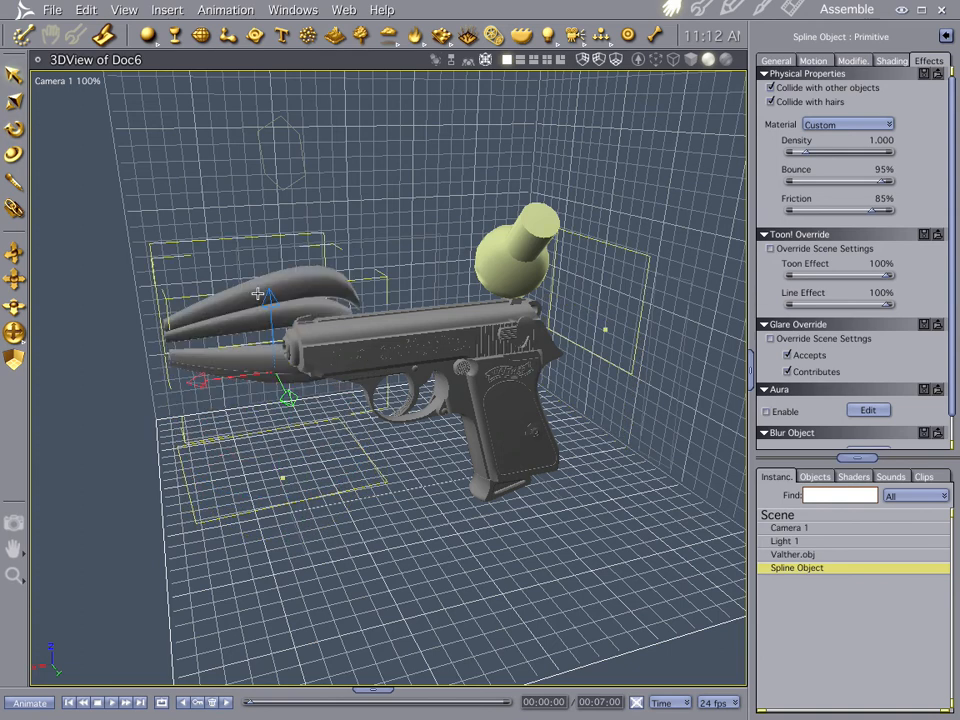
{"action": "left_click_drag", "start_coordinate": [308, 398], "coordinate": [315, 445]}
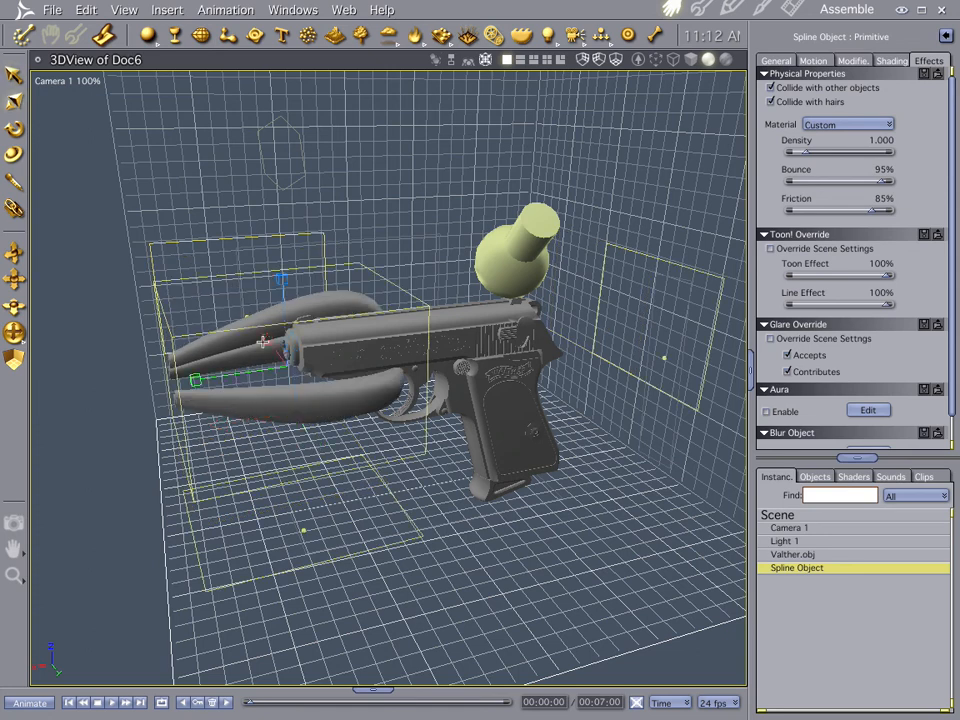
{"action": "left_click_drag", "start_coordinate": [286, 285], "coordinate": [286, 316]}
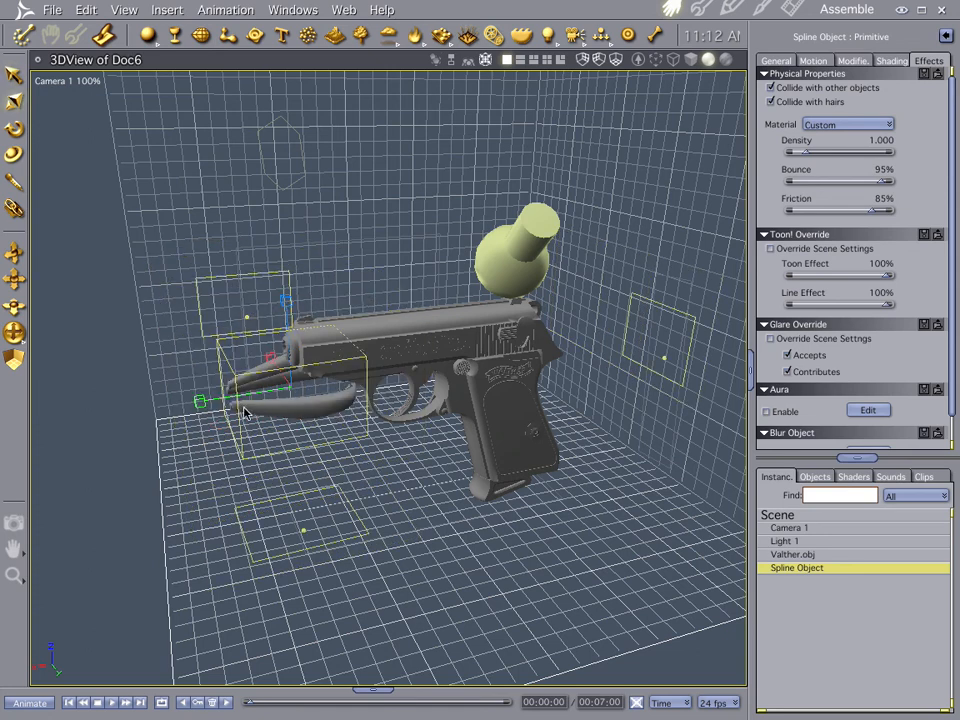
{"action": "mouse_move", "coordinate": [199, 401]}
{"action": "left_mouse_down"}
{"action": "mouse_move", "coordinate": [171, 407]}
{"action": "mouse_move", "coordinate": [187, 404]}
{"action": "left_mouse_up"}
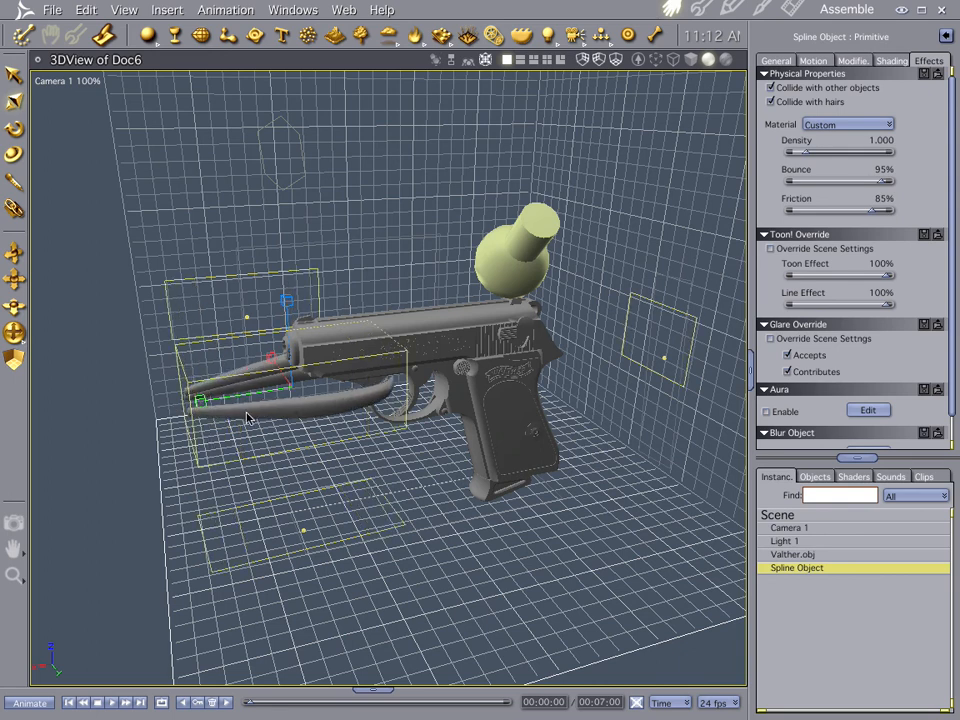
Move the spline object in front of the pistol's muzzle so that its prongs start at the barrel opening.
{"action": "key", "text": "t"}
{"action": "left_click_drag", "start_coordinate": [221, 425], "coordinate": [131, 434]}
{"action": "left_click_drag", "start_coordinate": [204, 351], "coordinate": [199, 309]}
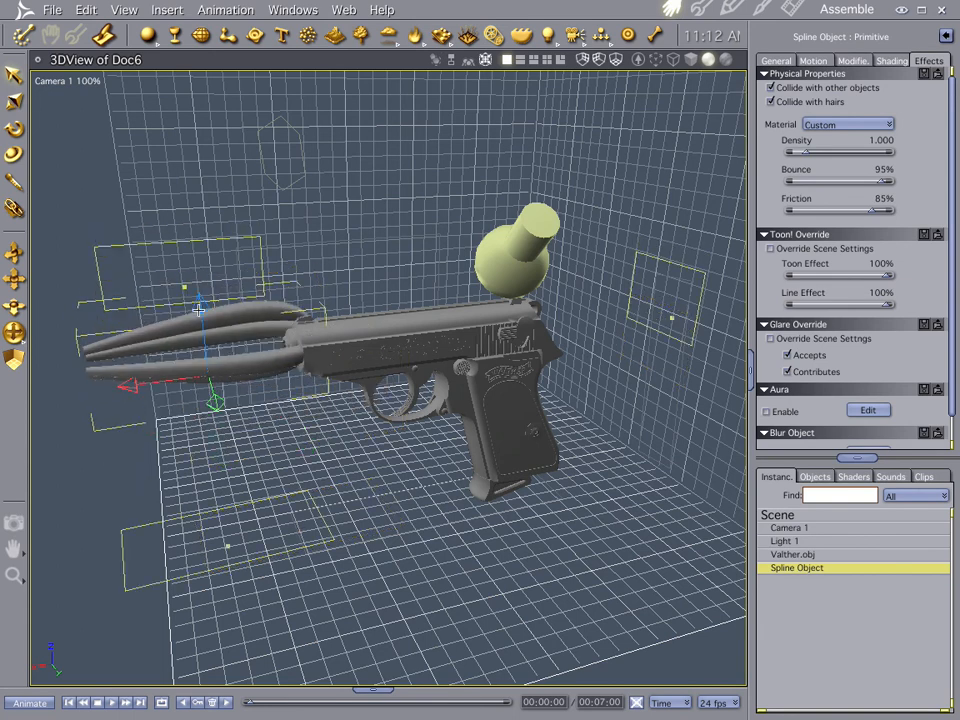
{"action": "left_click_drag", "start_coordinate": [215, 403], "coordinate": [165, 408]}
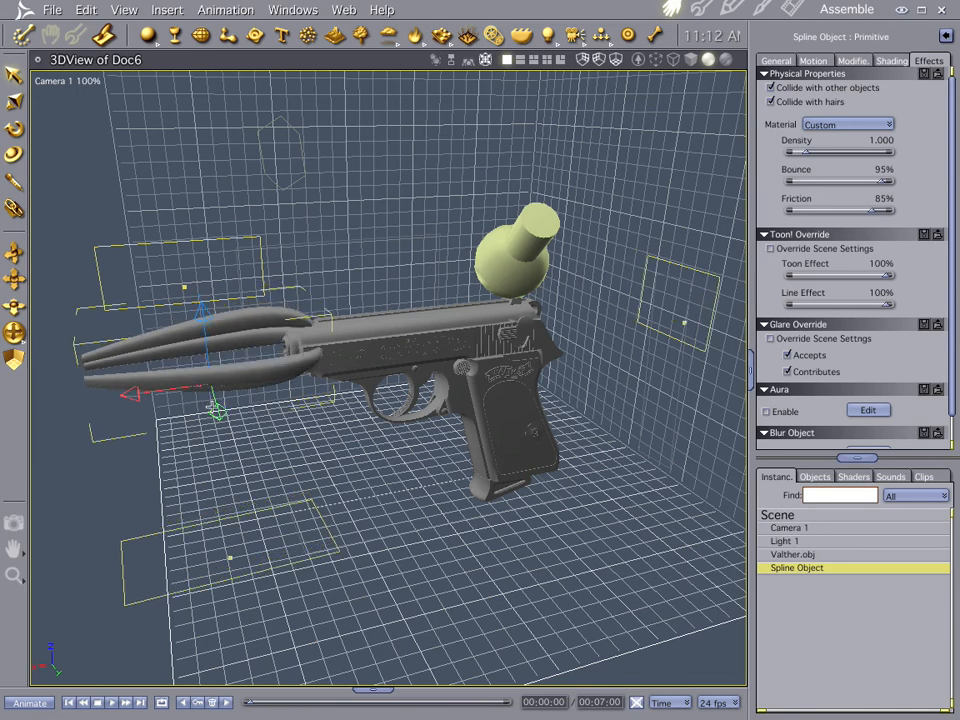
{"action": "left_click_drag", "start_coordinate": [107, 401], "coordinate": [92, 399]}
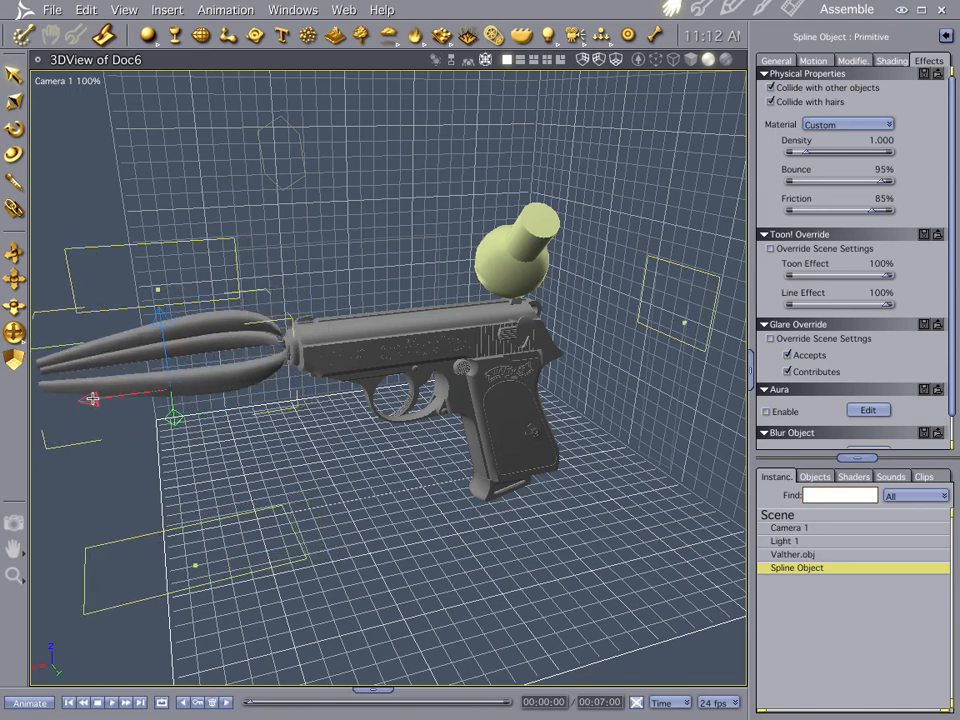
Open the spline object's shader for editing and set its Color channel to Color Gradient.
{"action": "middle_click_drag", "start_coordinate": [287, 444], "coordinate": [340, 462]}
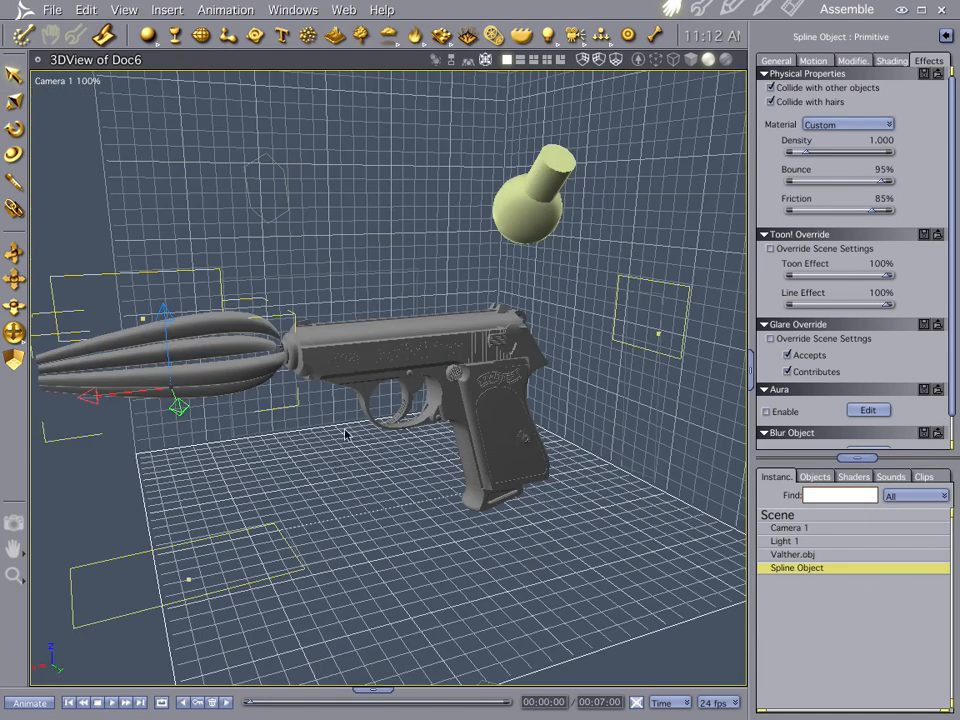
{"action": "mouse_move", "coordinate": [332, 399]}
{"action": "middle_mouse_down"}
{"action": "mouse_move", "coordinate": [336, 426]}
{"action": "mouse_move", "coordinate": [338, 418]}
{"action": "middle_mouse_up"}
{"action": "left_click", "coordinate": [277, 377]}
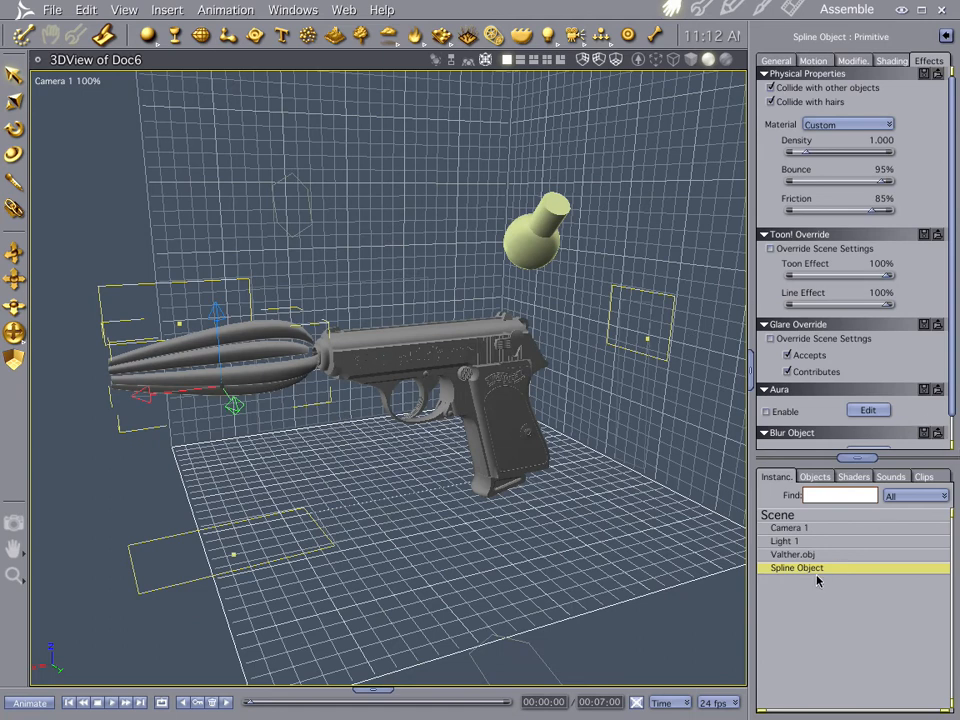
{"action": "left_click", "coordinate": [779, 61]}
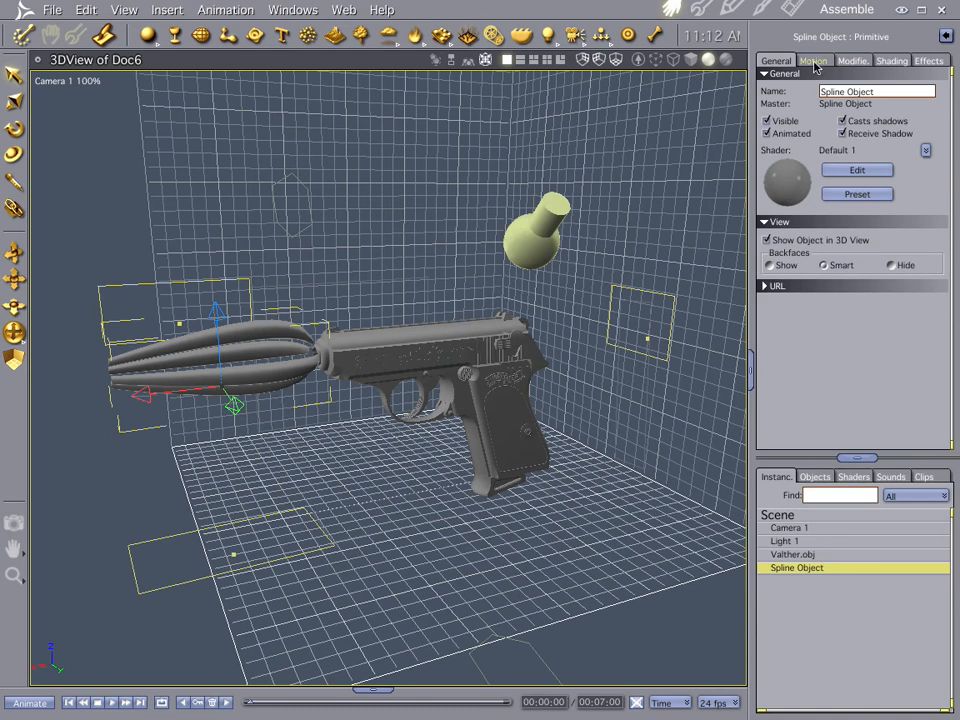
{"action": "left_click", "coordinate": [877, 172]}
{"action": "left_click", "coordinate": [161, 138]}
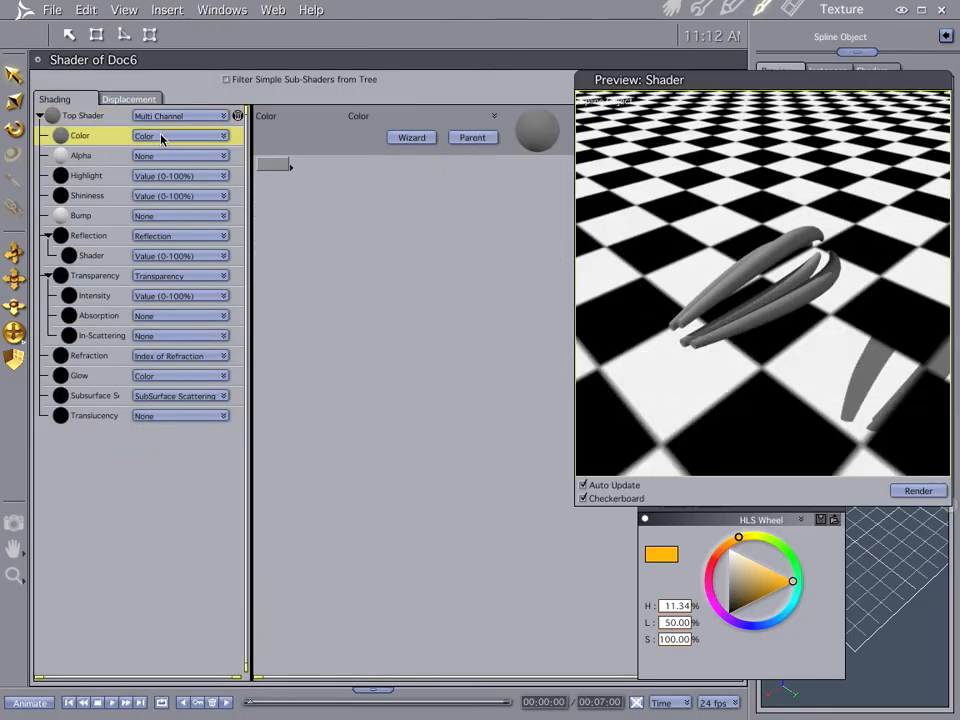
{"action": "left_click", "coordinate": [161, 138]}
{"action": "left_click", "coordinate": [184, 178]}
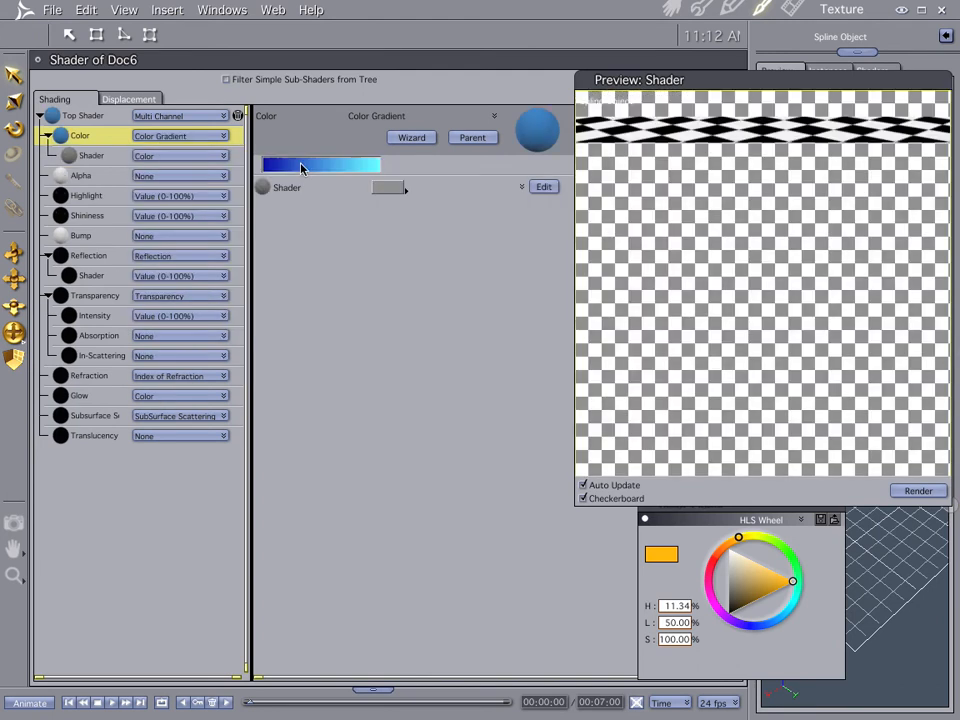
Make the gradient's start key white and add an orange key about a quarter along, with H 10.34%, L 52.63% and S 87.50%.
{"action": "left_click", "coordinate": [301, 168]}
{"action": "left_click", "coordinate": [380, 317]}
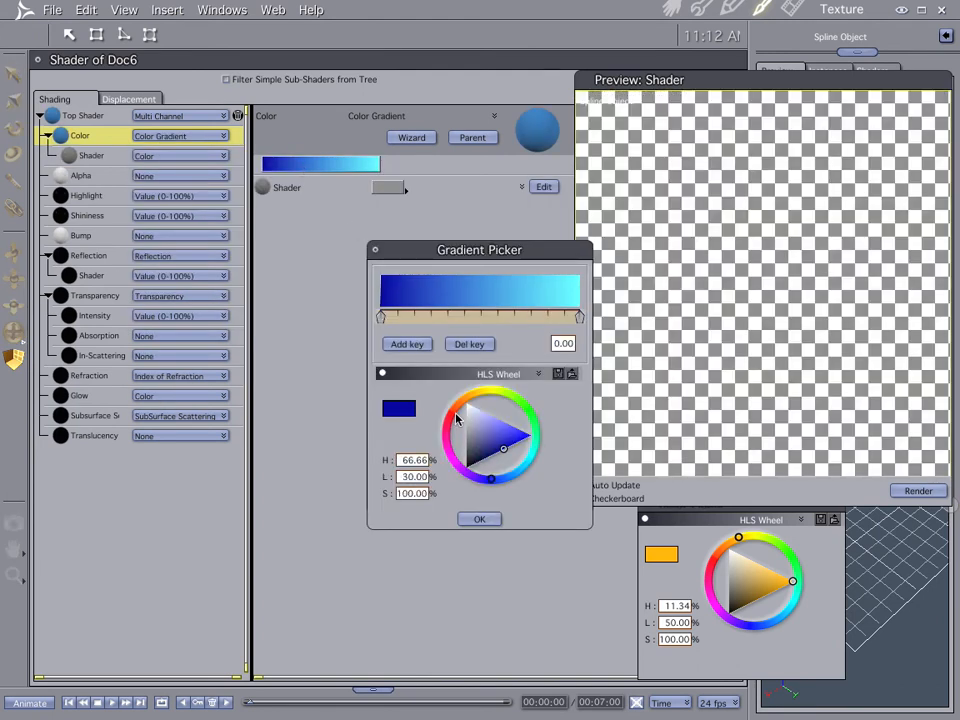
{"action": "left_click_drag", "start_coordinate": [454, 418], "coordinate": [448, 364]}
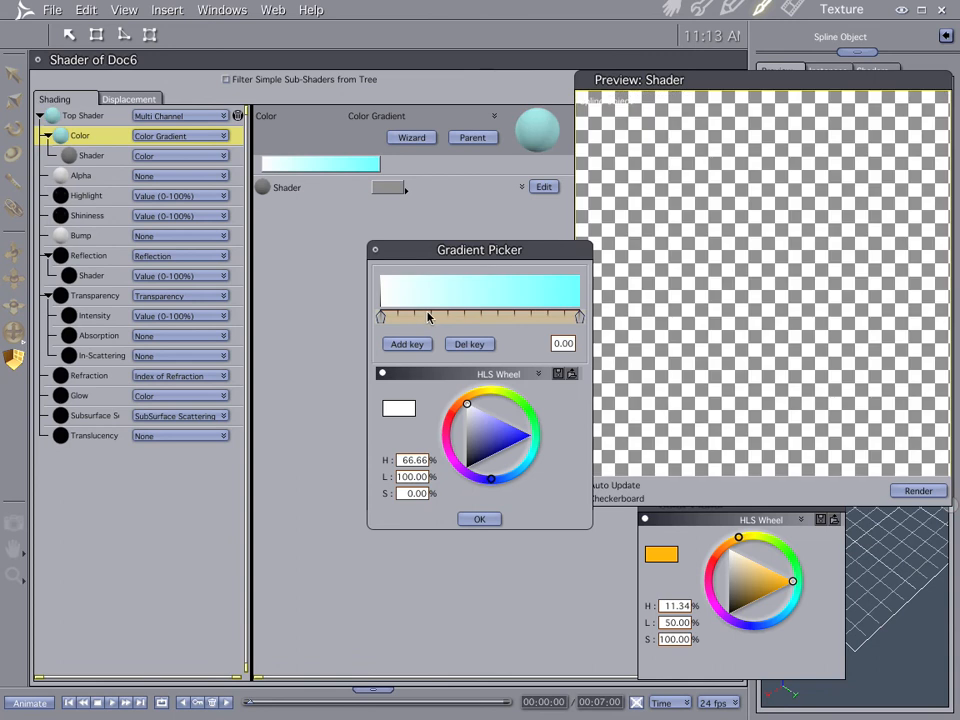
{"action": "left_click", "coordinate": [432, 316]}
{"action": "left_click", "coordinate": [474, 393]}
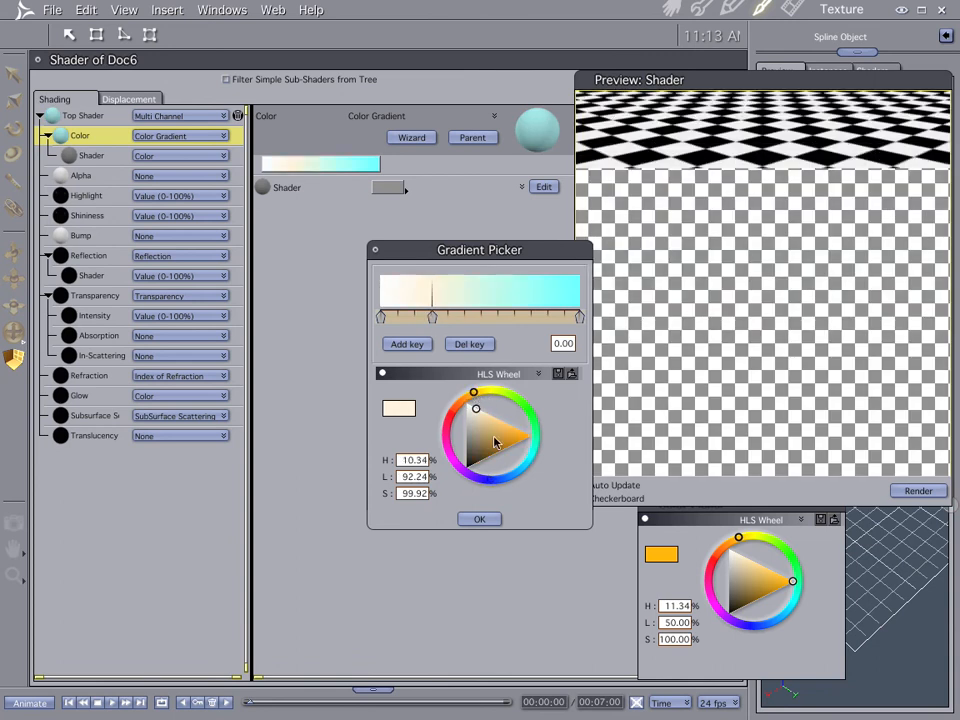
{"action": "left_click_drag", "start_coordinate": [508, 435], "coordinate": [519, 435]}
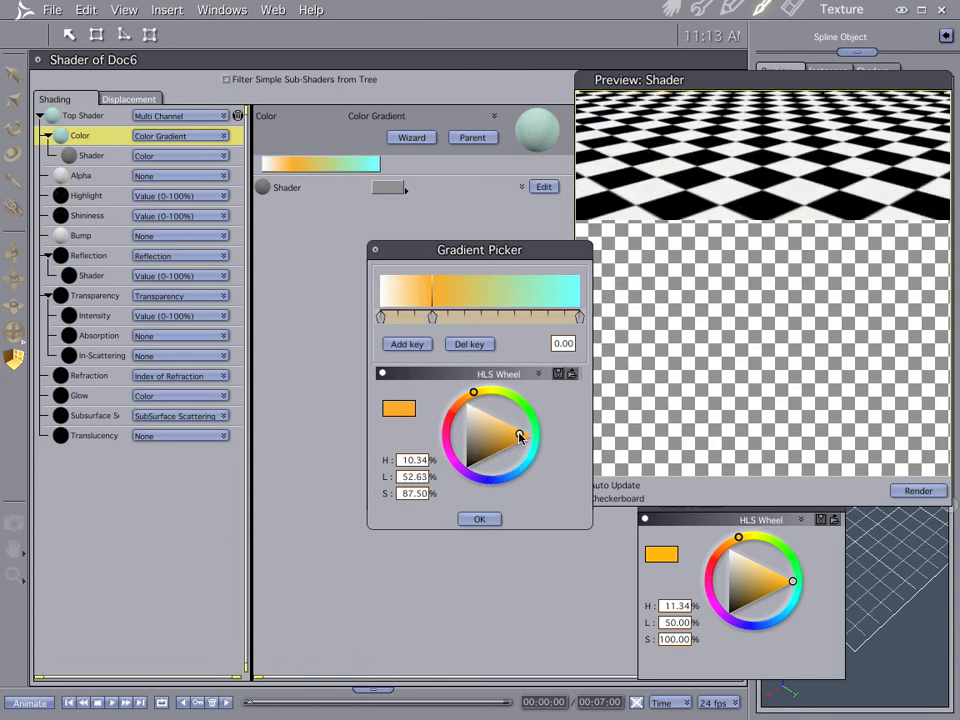
Make the gradient's end key red-orange with H 5.84%, L 50.00% and S 100.00%, and accept the gradient.
{"action": "left_click", "coordinate": [580, 317]}
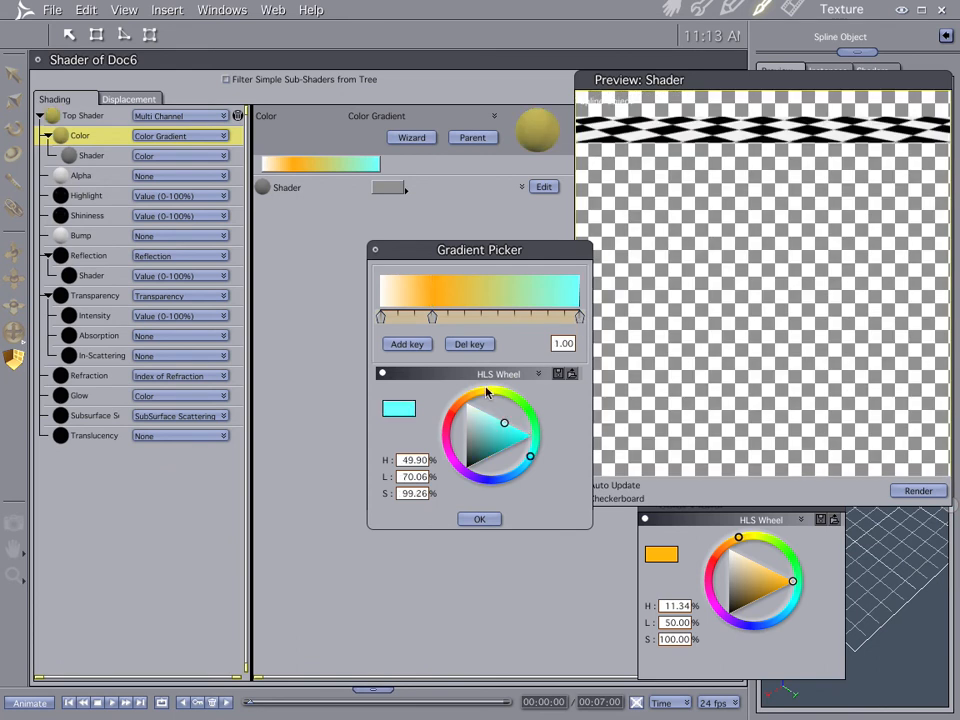
{"action": "left_click", "coordinate": [463, 399]}
{"action": "left_click", "coordinate": [519, 441]}
{"action": "left_click", "coordinate": [530, 437]}
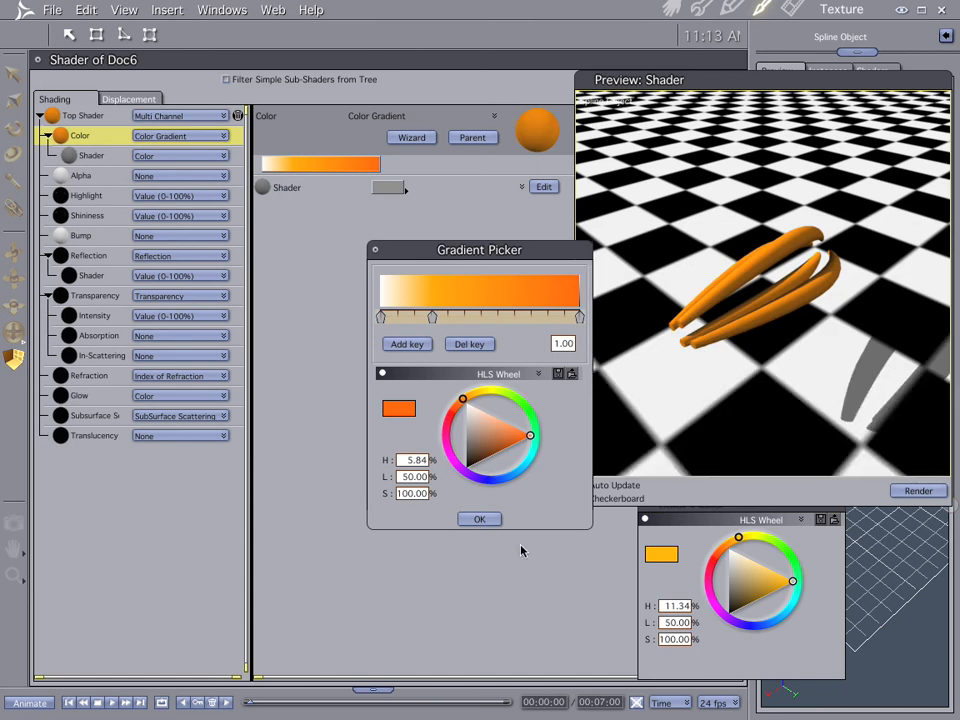
{"action": "left_click", "coordinate": [473, 521]}
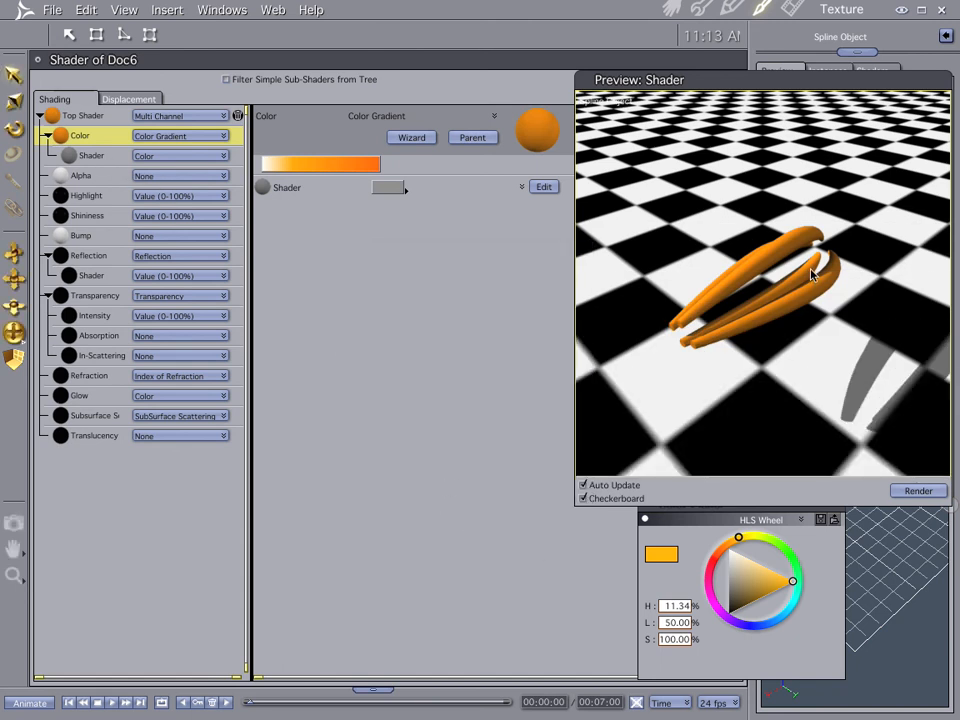
Set the sub-shader that drives the Color channel's gradient to the Gradient pattern function.
{"action": "left_click", "coordinate": [95, 155]}
{"action": "left_click", "coordinate": [170, 155]}
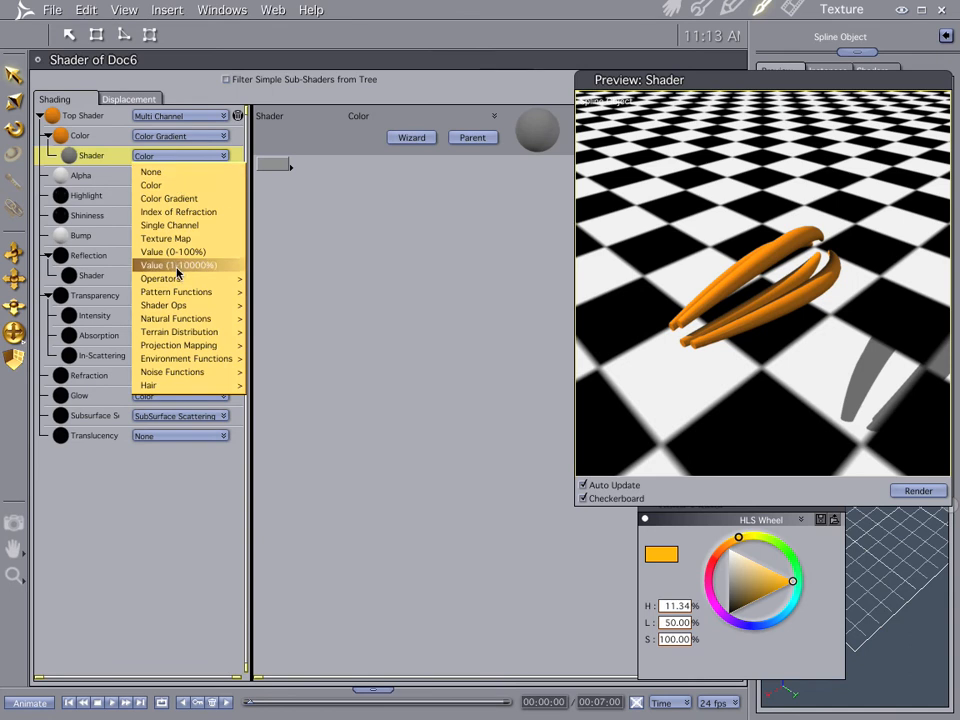
{"action": "mouse_move", "coordinate": [177, 292]}
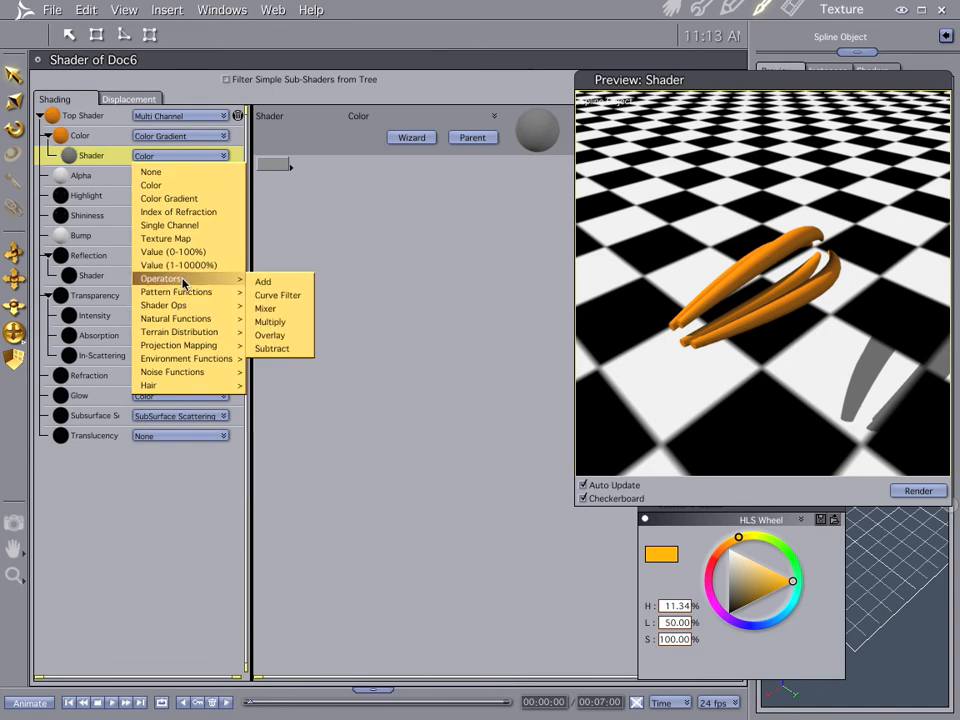
{"action": "mouse_move", "coordinate": [184, 320]}
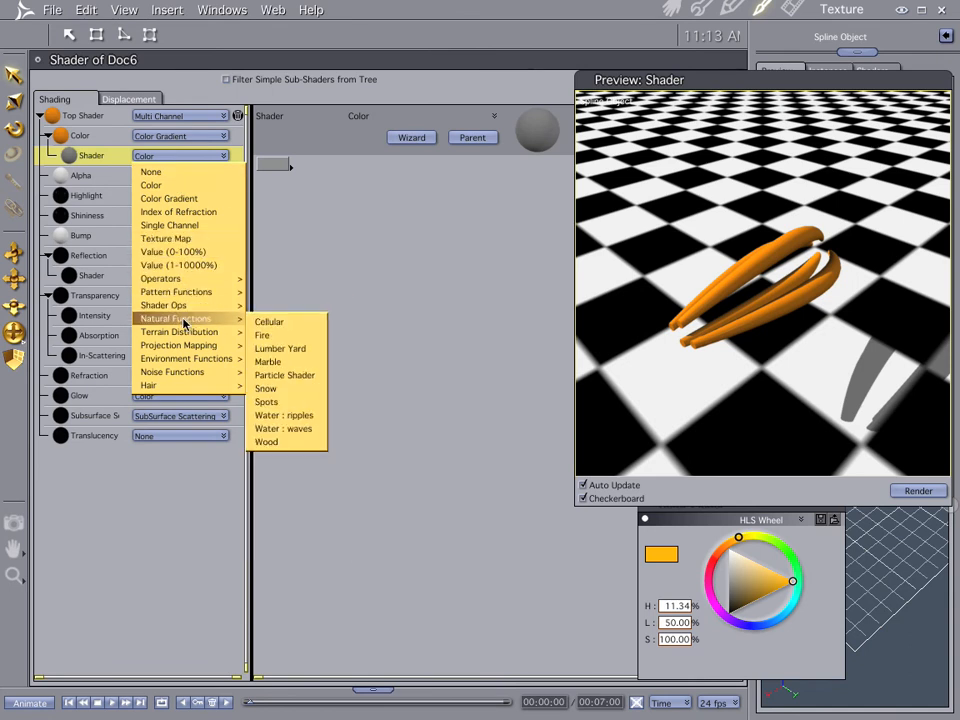
{"action": "mouse_move", "coordinate": [214, 293]}
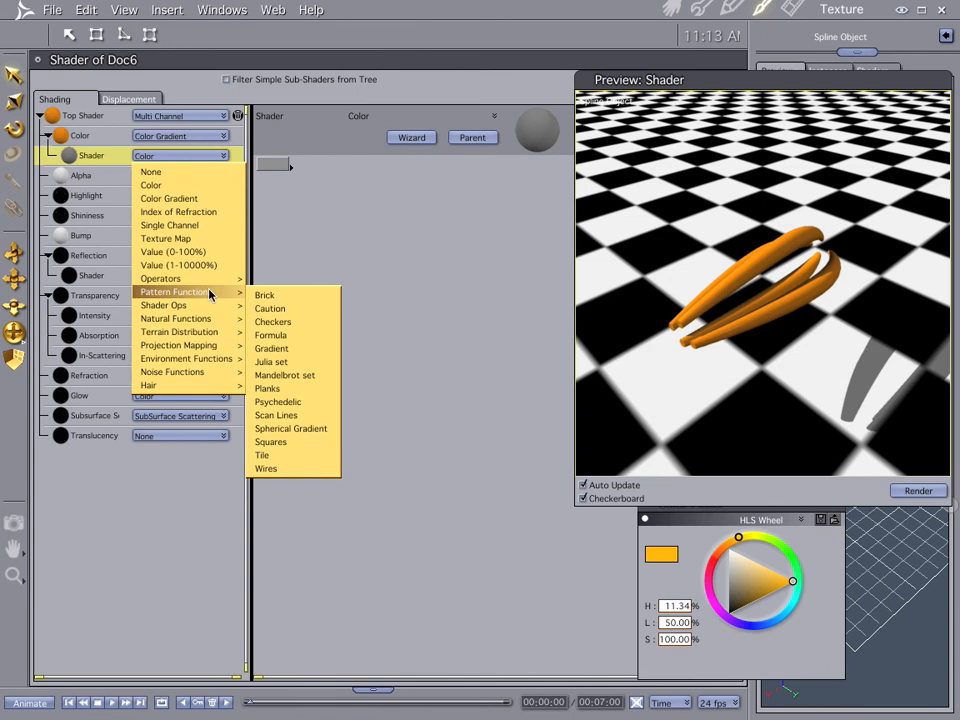
{"action": "left_click", "coordinate": [285, 350]}
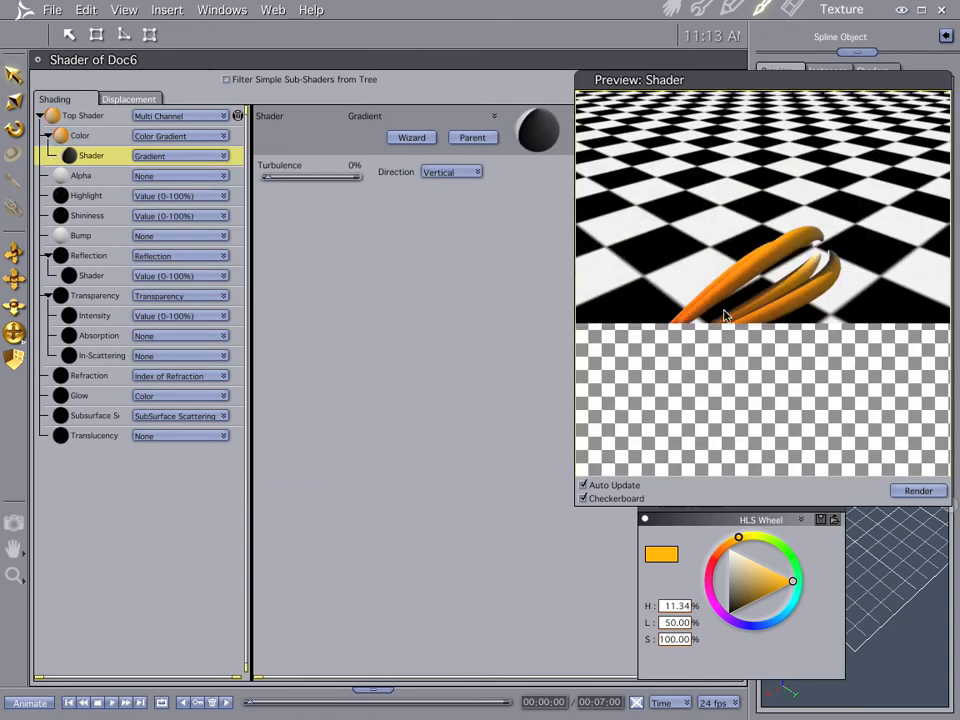
Reopen the Color gradient, try its end keys in reverse order, restore white at the start, and move the middle orange key to 0.60.
{"action": "left_click", "coordinate": [80, 135]}
{"action": "double_click", "coordinate": [313, 164]}
{"action": "left_click_drag", "start_coordinate": [378, 318], "coordinate": [514, 318]}
{"action": "left_click_drag", "start_coordinate": [581, 318], "coordinate": [381, 318]}
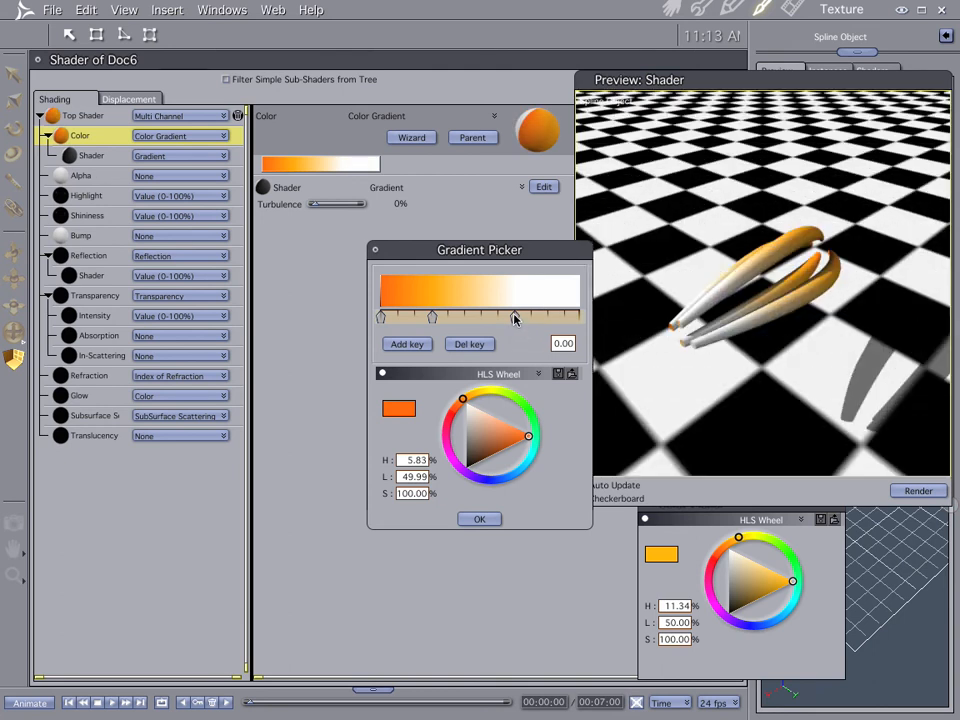
{"action": "left_click_drag", "start_coordinate": [381, 318], "coordinate": [572, 334]}
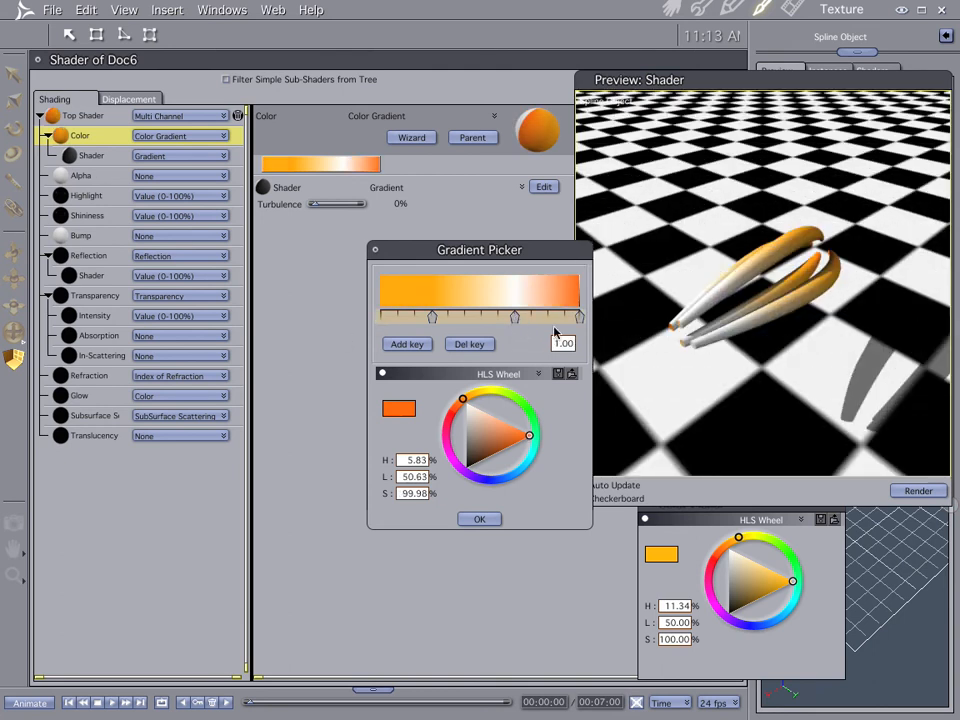
{"action": "left_click_drag", "start_coordinate": [514, 317], "coordinate": [313, 313]}
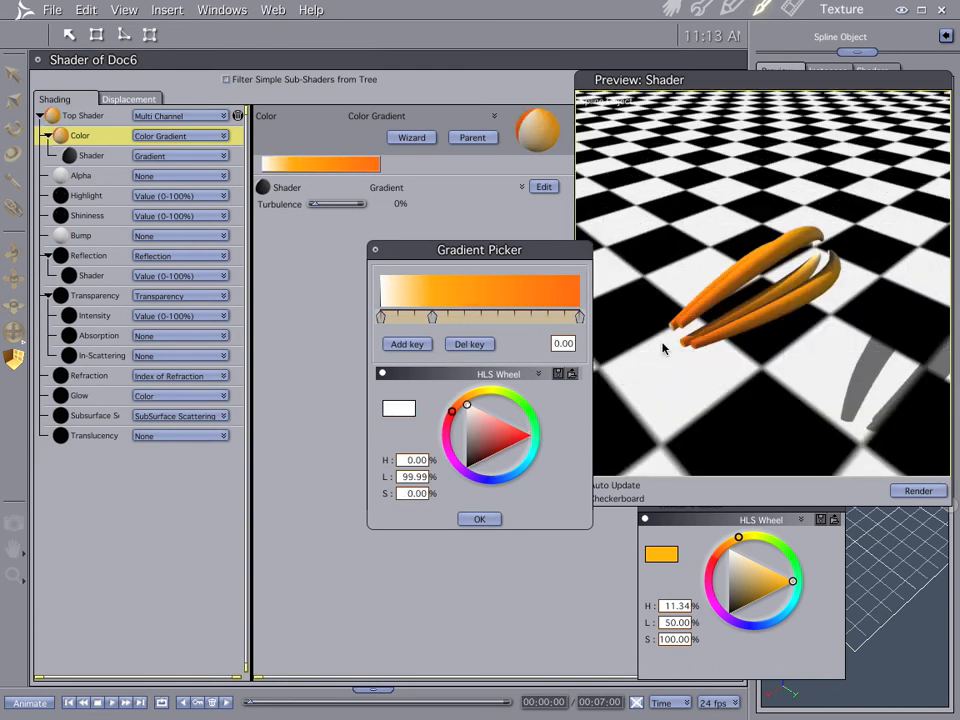
{"action": "left_click_drag", "start_coordinate": [430, 322], "coordinate": [501, 320]}
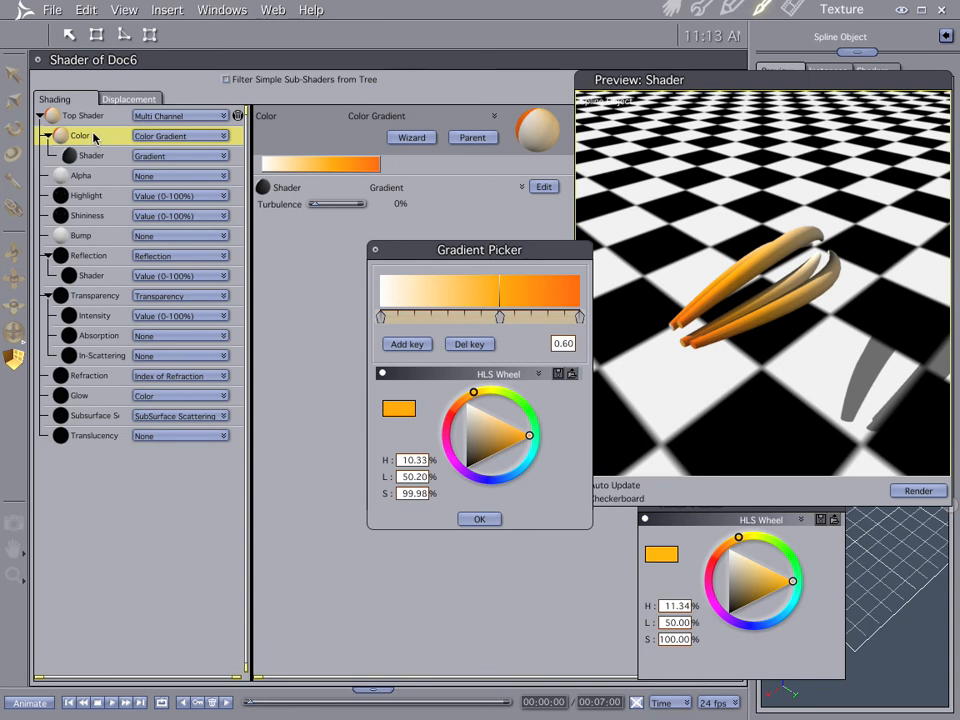
{"action": "left_click", "coordinate": [476, 519]}
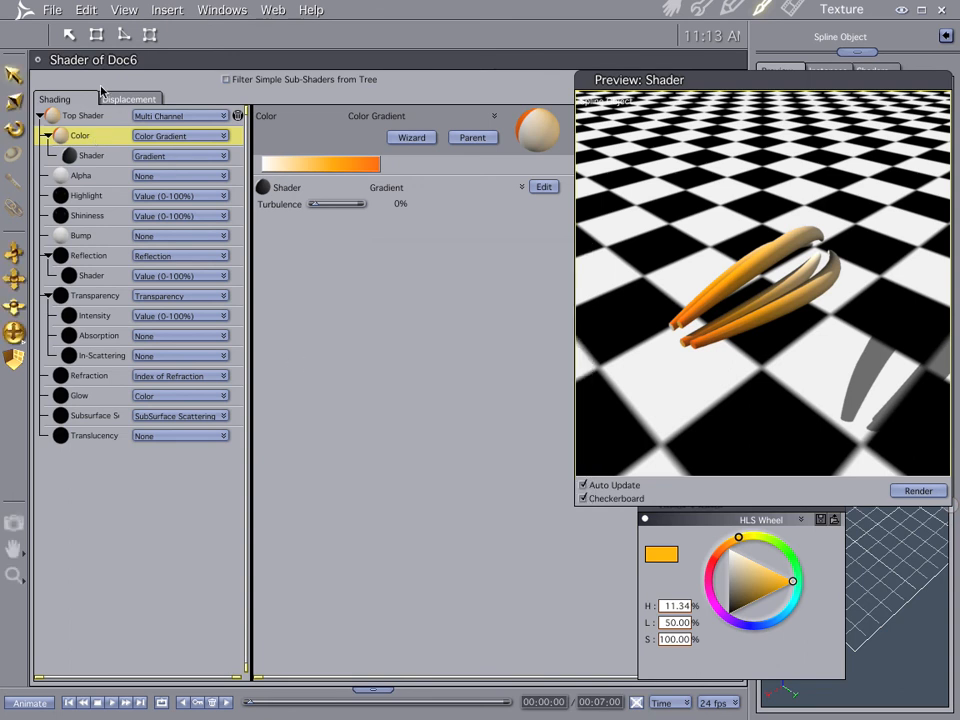
Copy the Color channel's gradient shader and paste it into the Glow channel.
{"action": "right_click", "coordinate": [100, 131]}
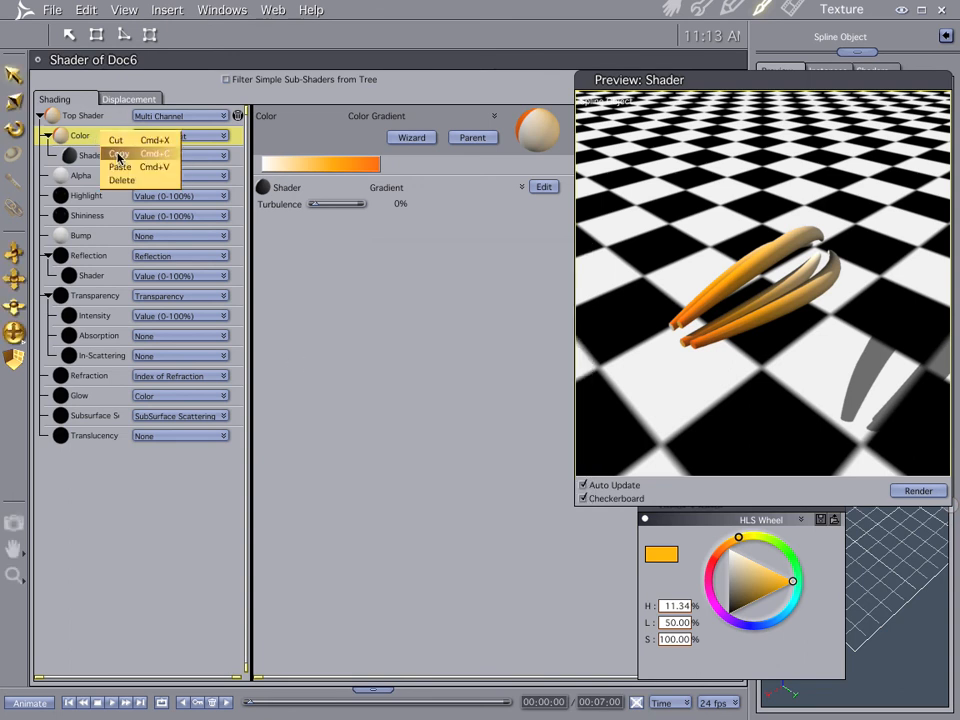
{"action": "left_click", "coordinate": [118, 155]}
{"action": "right_click", "coordinate": [95, 398]}
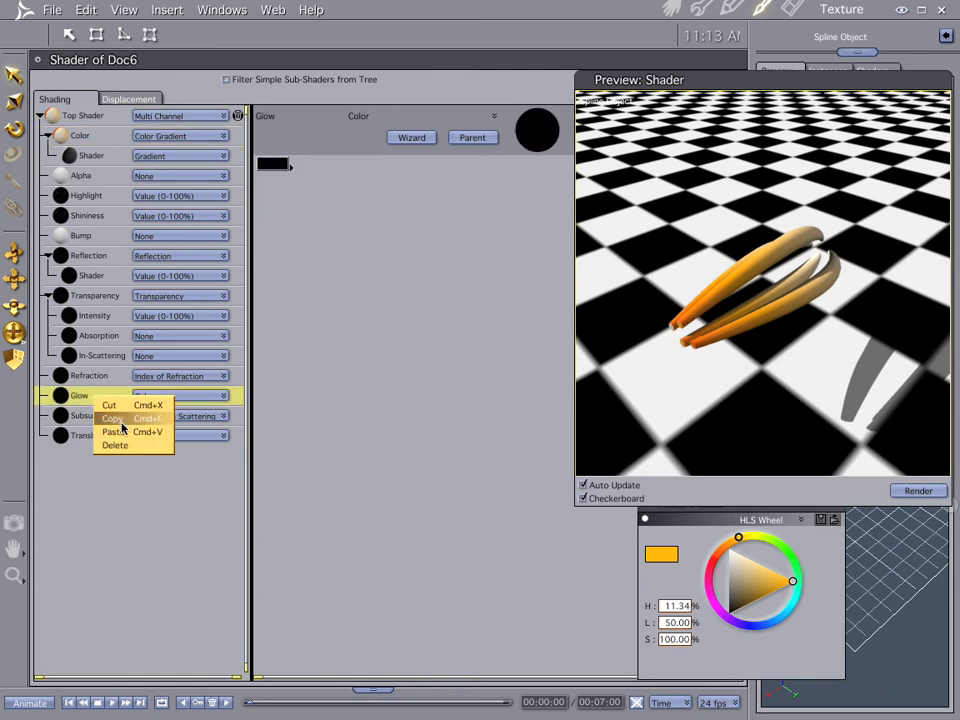
{"action": "left_click", "coordinate": [105, 431]}
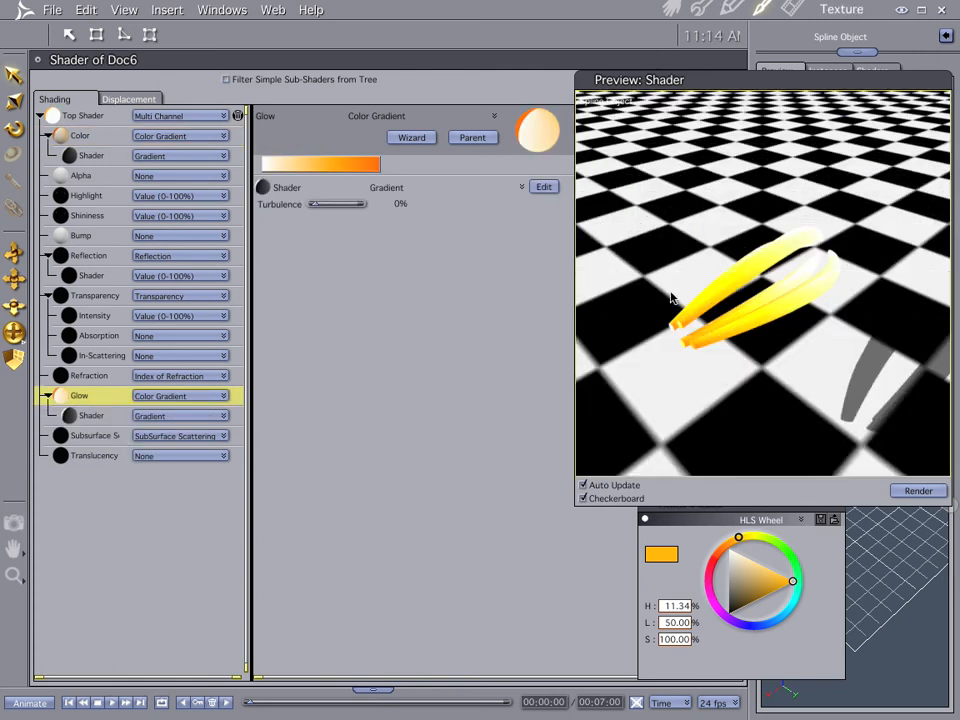
Render the scene to examine the glowing muzzle flash on the pistol, and return to the scene.
{"action": "left_click", "coordinate": [672, 9]}
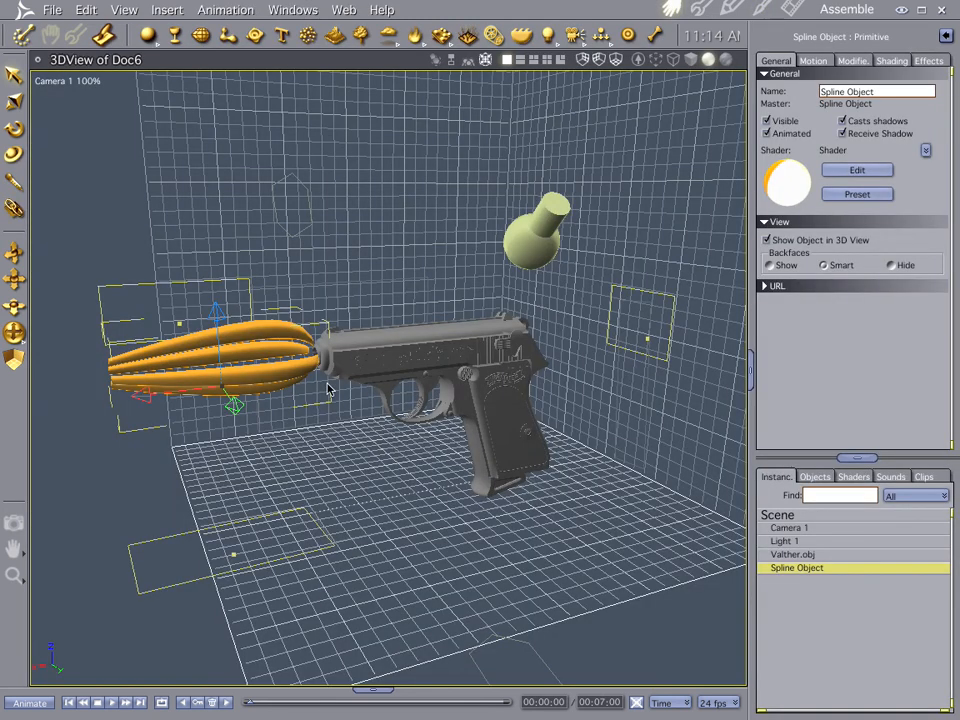
{"action": "key", "text": "ctrl+r"}
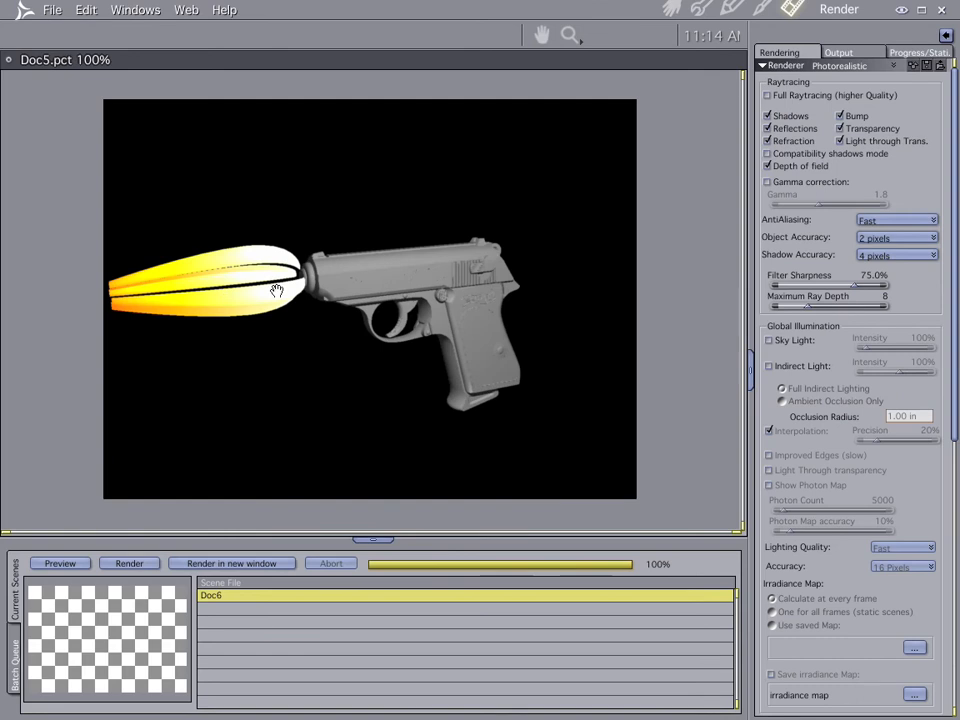
{"action": "left_click", "coordinate": [670, 9]}
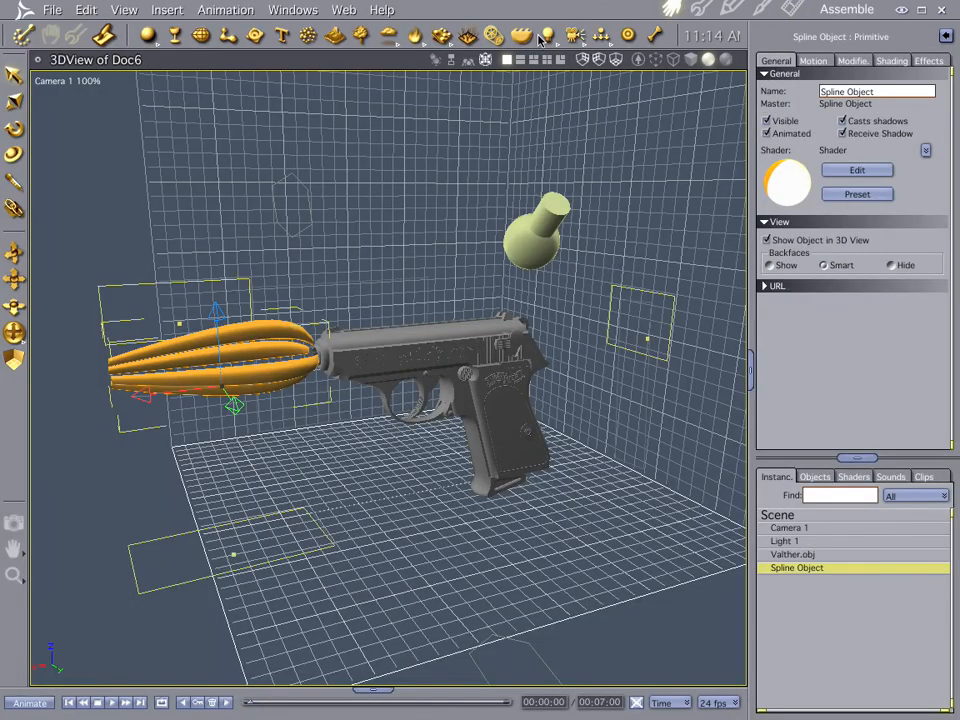
Add an Anything Glows light with Spline Object as its item, and render the scene.
{"action": "left_click_drag", "start_coordinate": [553, 45], "coordinate": [551, 251]}
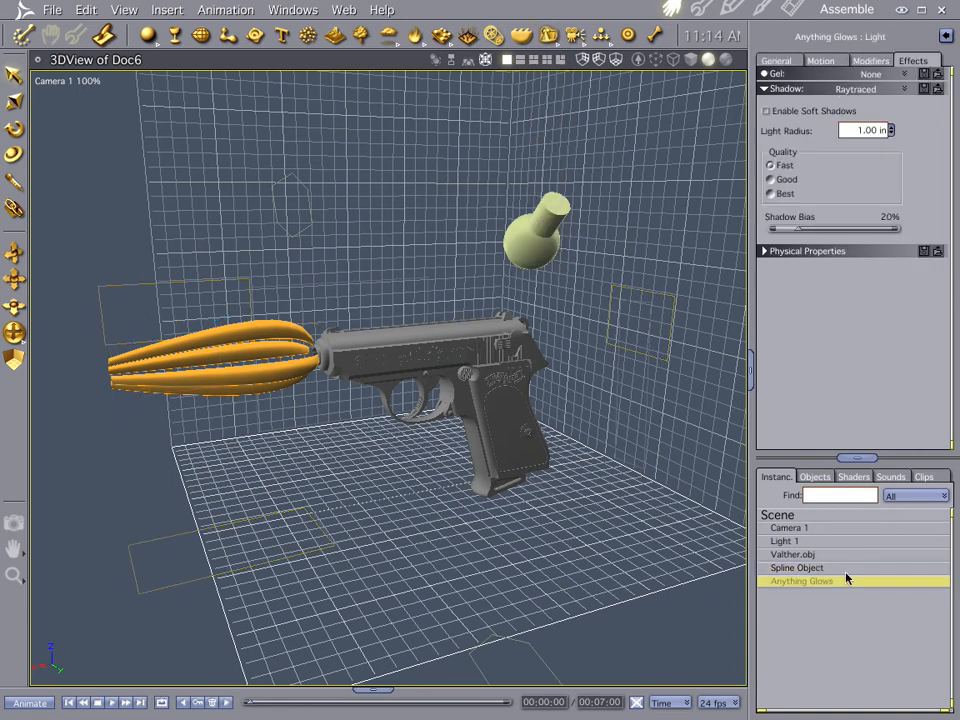
{"action": "left_click", "coordinate": [779, 60]}
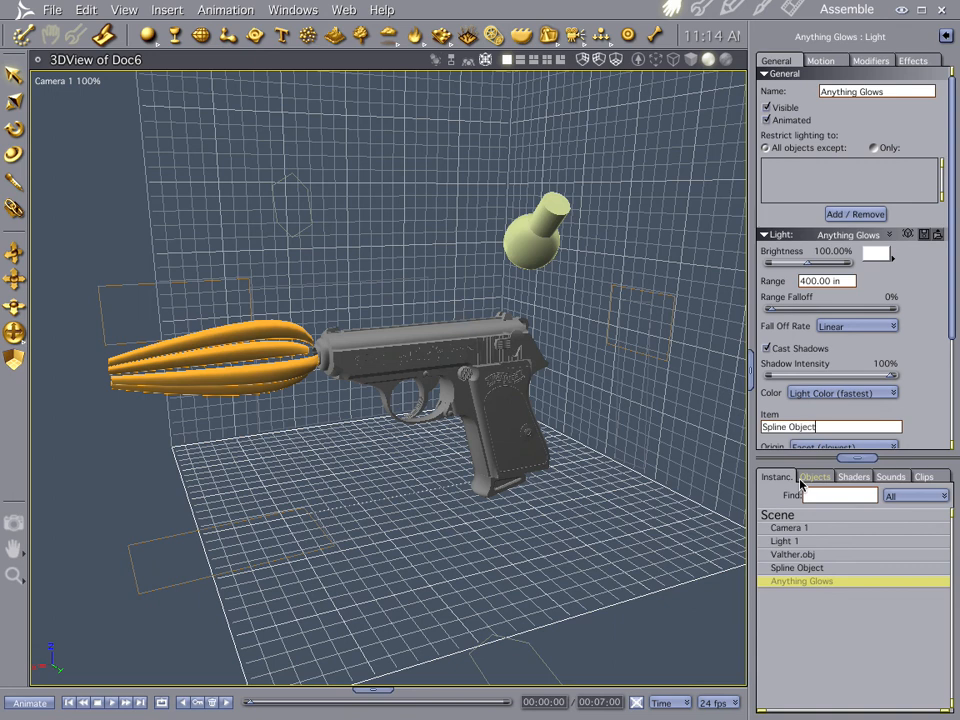
{"action": "key", "text": "Return"}
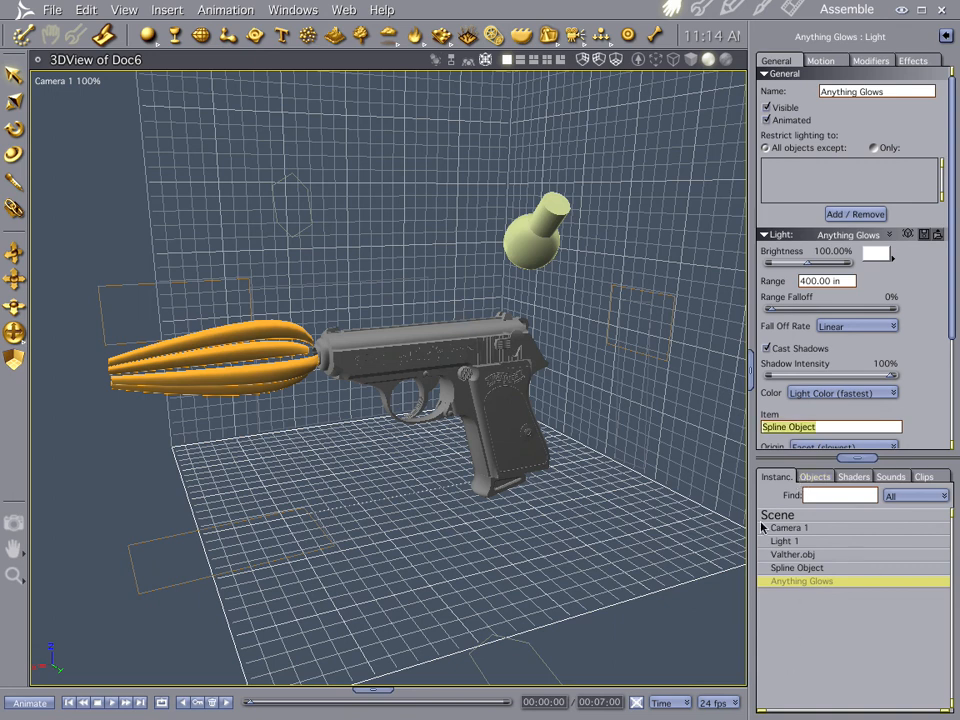
{"action": "key", "text": "ctrl+r"}
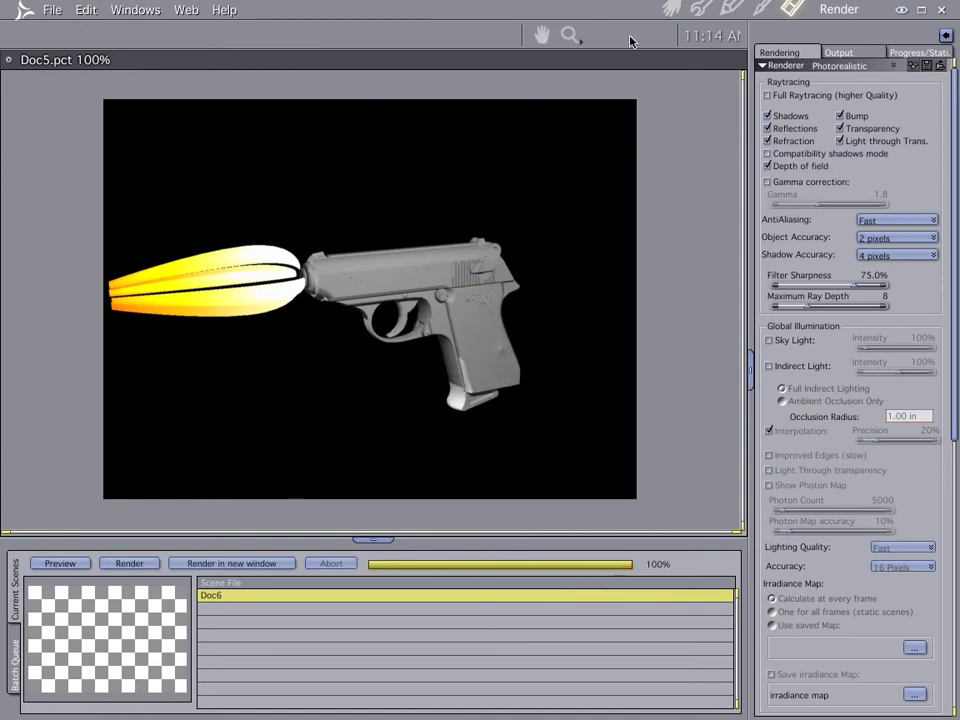
Return to the scene, delete Light 1, and render with only the Anything Glows light.
{"action": "left_click", "coordinate": [671, 8]}
{"action": "left_click", "coordinate": [550, 243]}
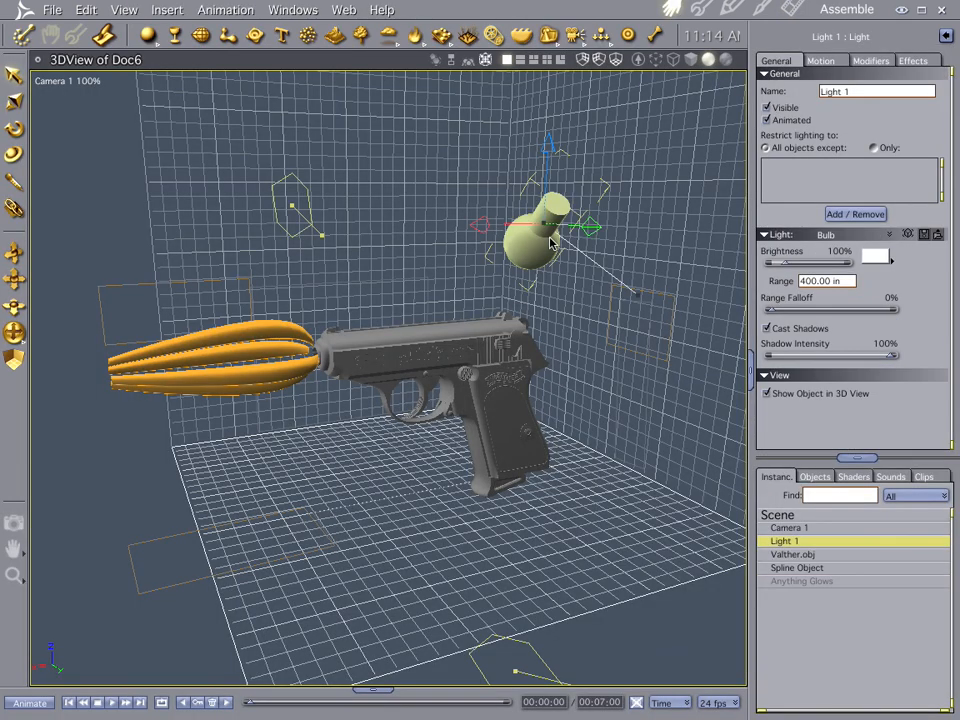
{"action": "key", "text": "Delete"}
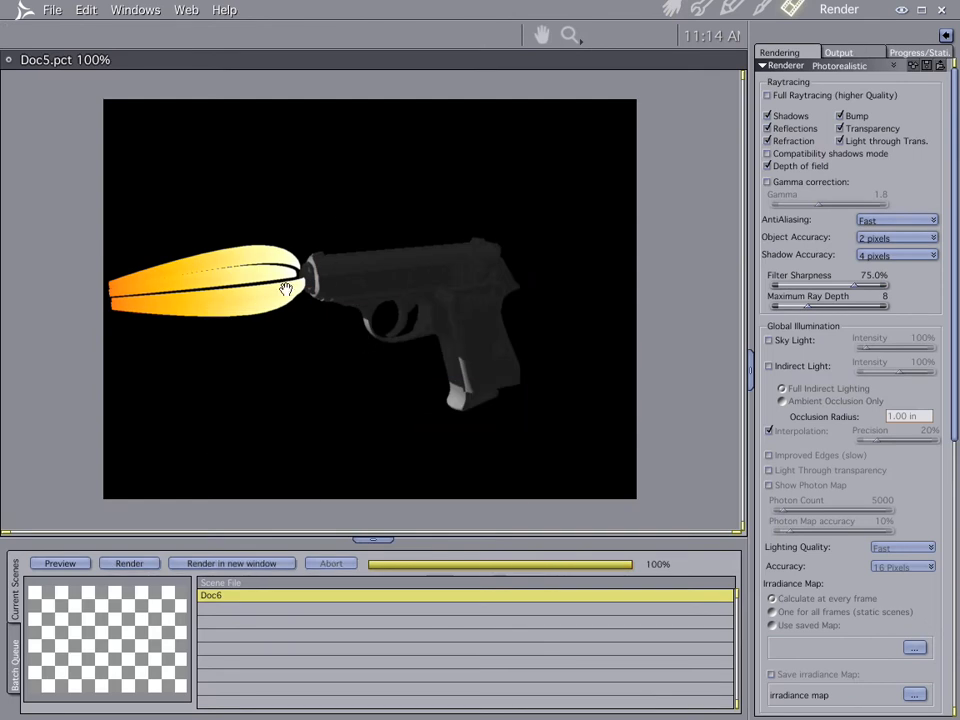
Return to the scene, select the spline object, and enable its Aura effect with the effect's settings open.
{"action": "left_click", "coordinate": [671, 9]}
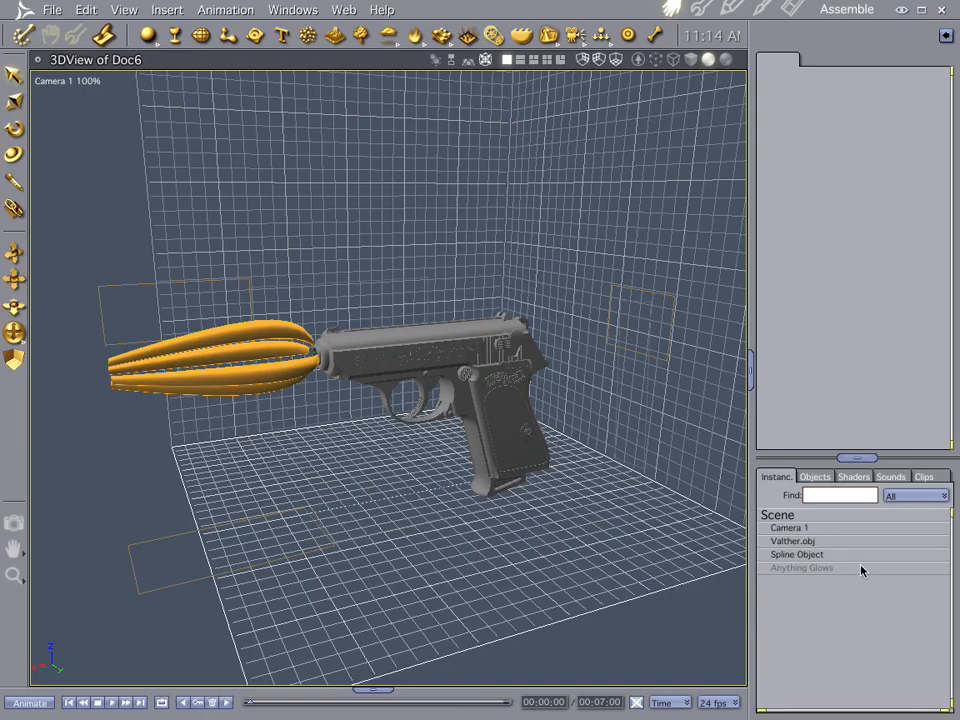
{"action": "left_click", "coordinate": [777, 555]}
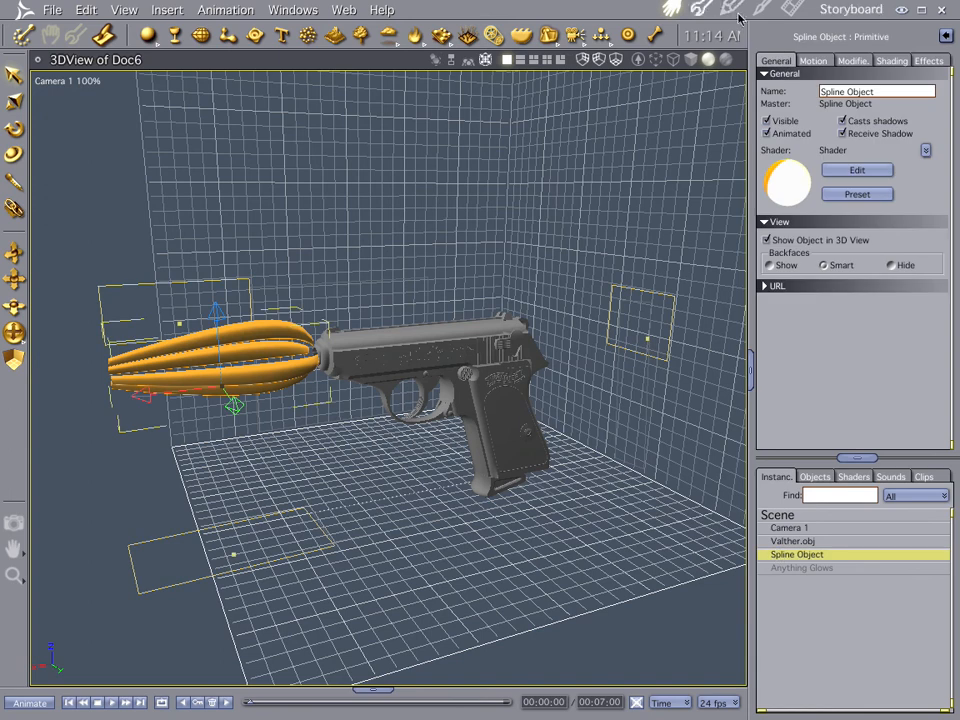
{"action": "left_click", "coordinate": [794, 10]}
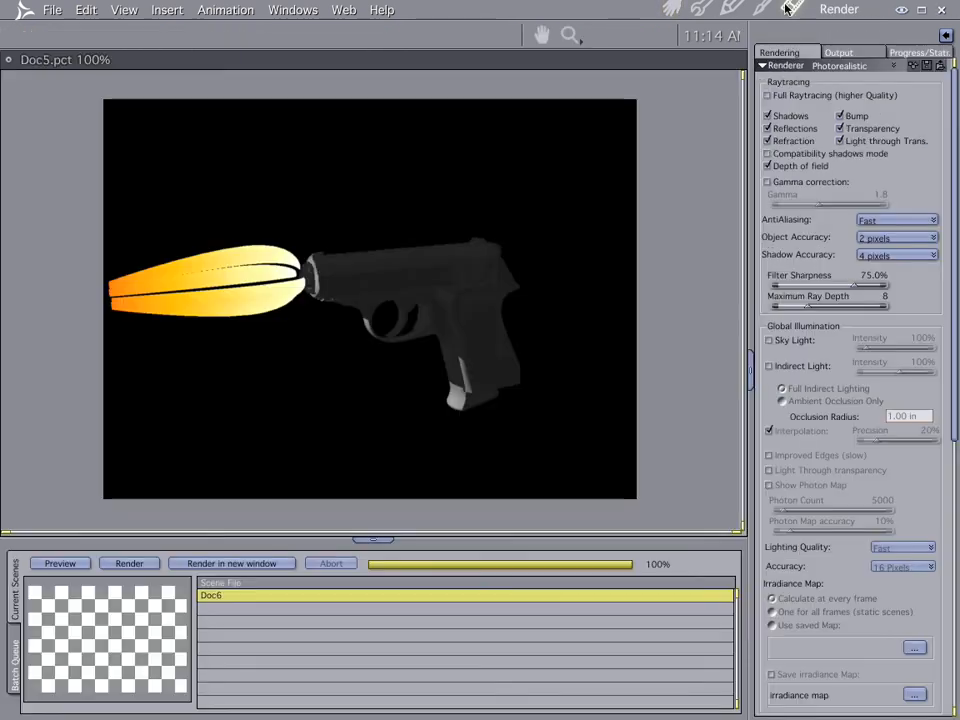
{"action": "left_click", "coordinate": [669, 9]}
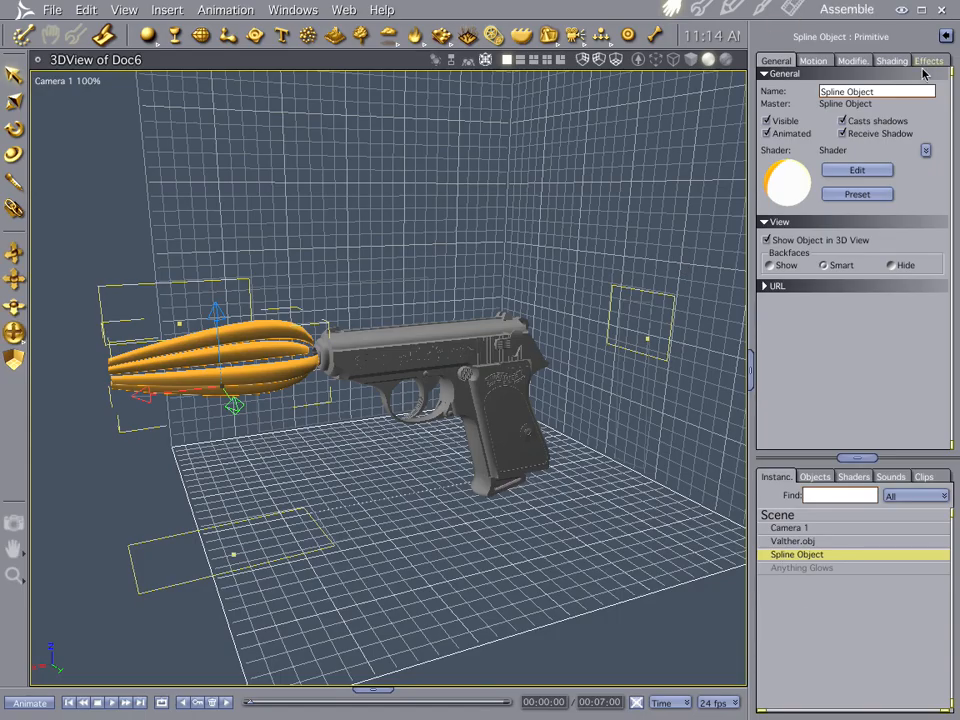
{"action": "left_click", "coordinate": [928, 62]}
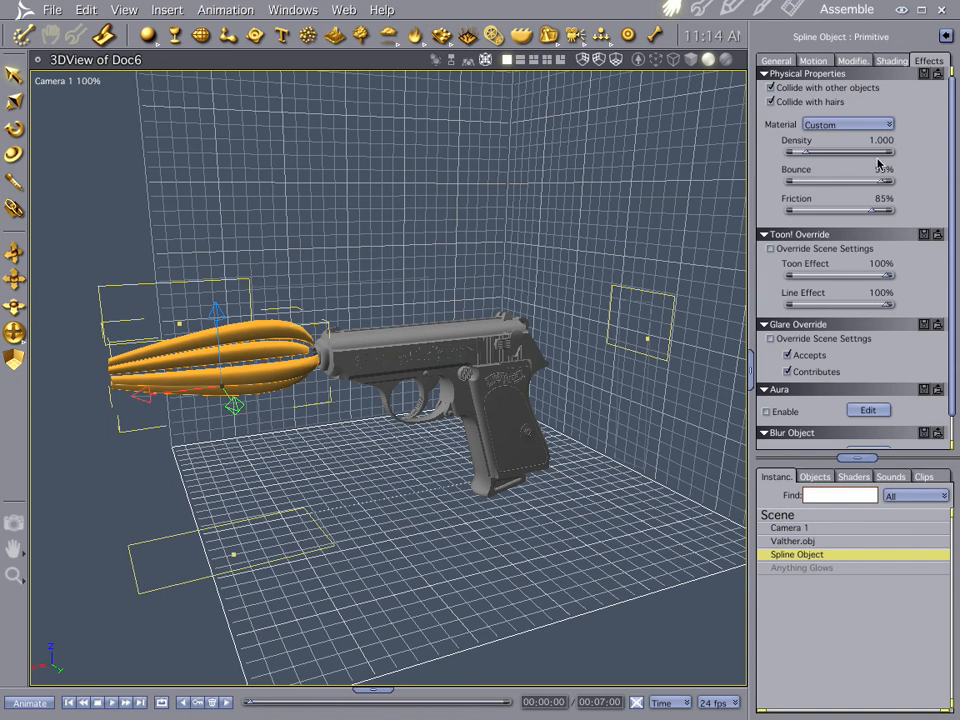
{"action": "scroll", "coordinate": [951, 176], "scroll_direction": "down", "scroll_amount": 1}
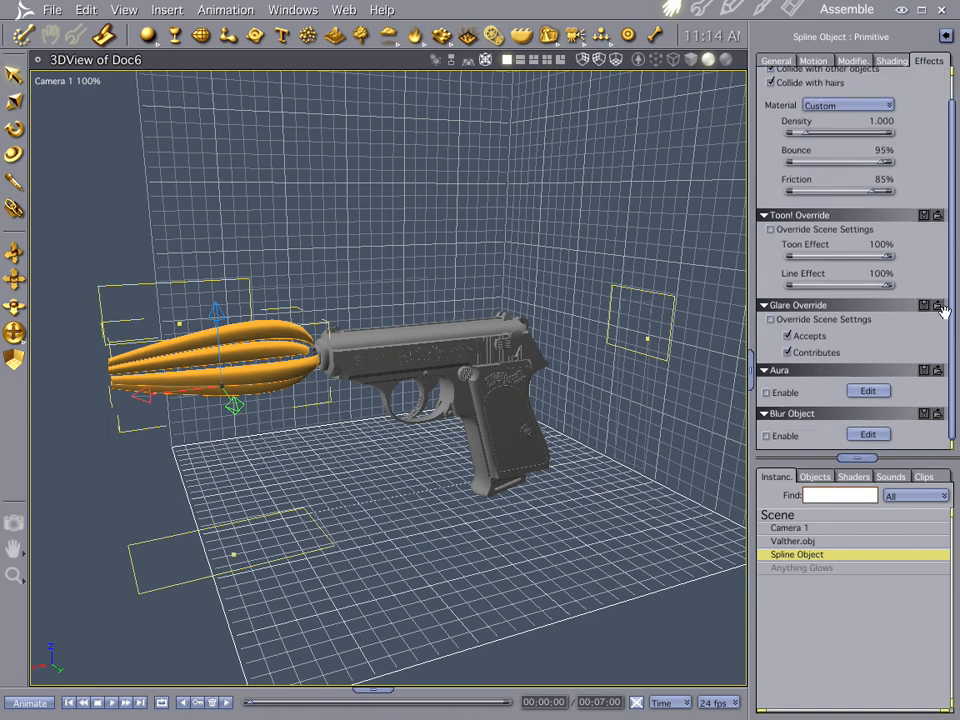
{"action": "left_click", "coordinate": [868, 391]}
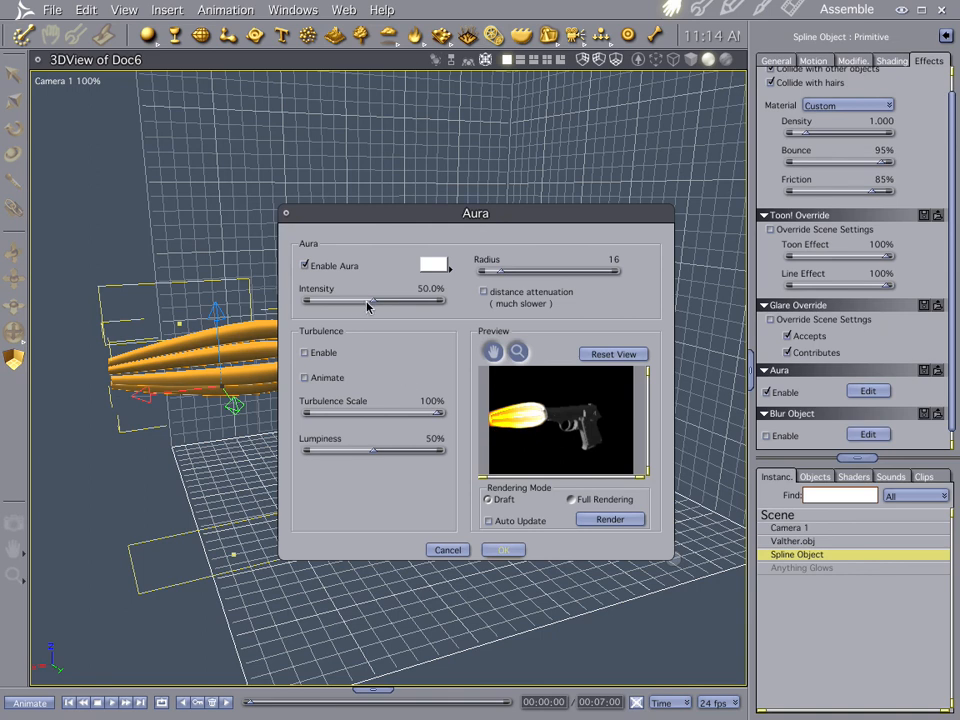
Set the aura's intensity to 64% and its radius to 29, and turn on automatic preview updating.
{"action": "left_click_drag", "start_coordinate": [366, 303], "coordinate": [390, 303]}
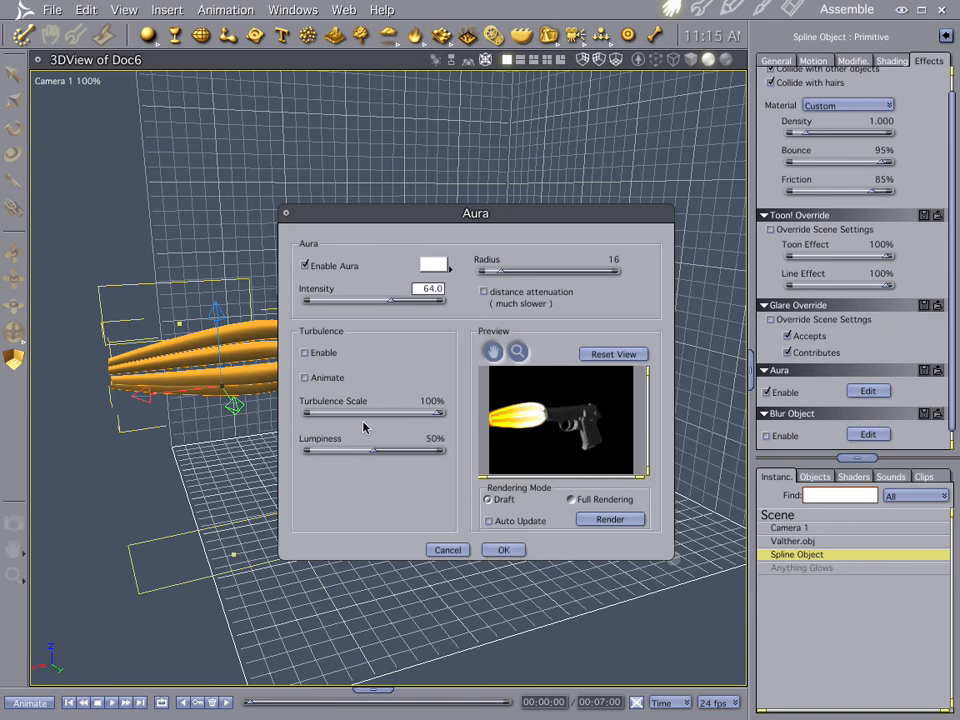
{"action": "left_click_drag", "start_coordinate": [503, 276], "coordinate": [517, 276]}
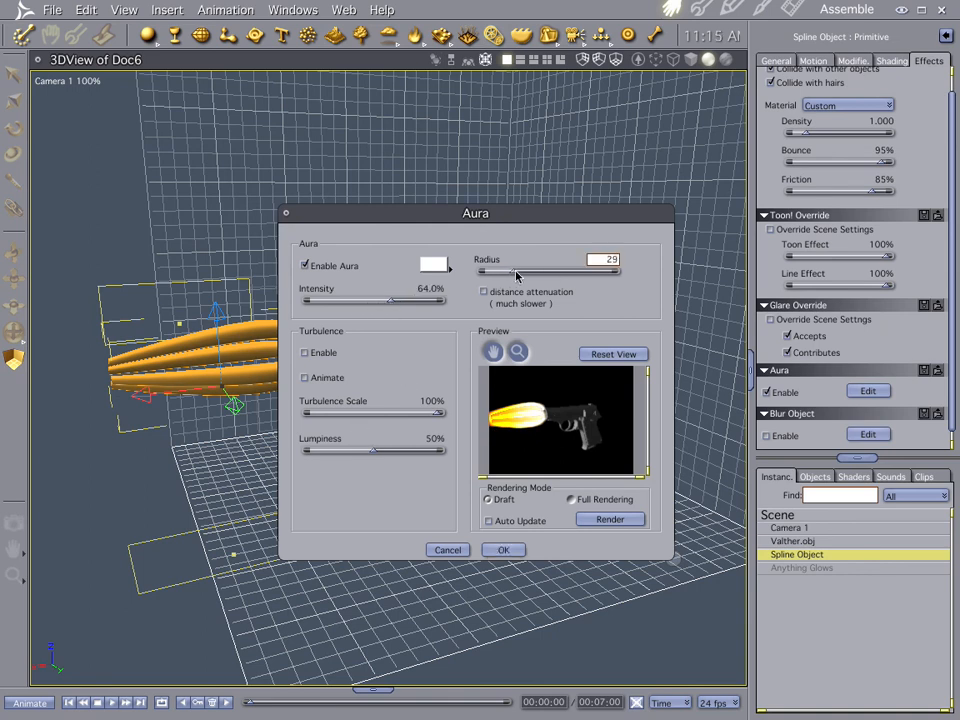
{"action": "left_click", "coordinate": [489, 520]}
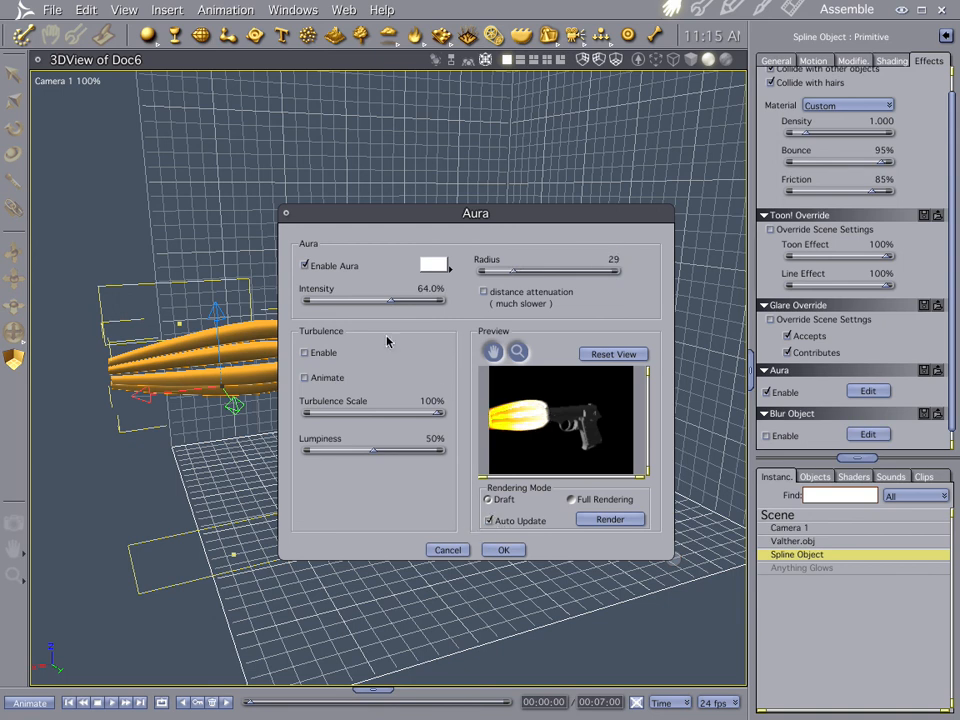
Set the aura's intensity to 58% and its radius to 47, and apply the aura settings.
{"action": "left_click_drag", "start_coordinate": [412, 306], "coordinate": [383, 302]}
{"action": "mouse_move", "coordinate": [513, 276]}
{"action": "left_mouse_down"}
{"action": "mouse_move", "coordinate": [544, 274]}
{"action": "mouse_move", "coordinate": [532, 275]}
{"action": "left_mouse_up"}
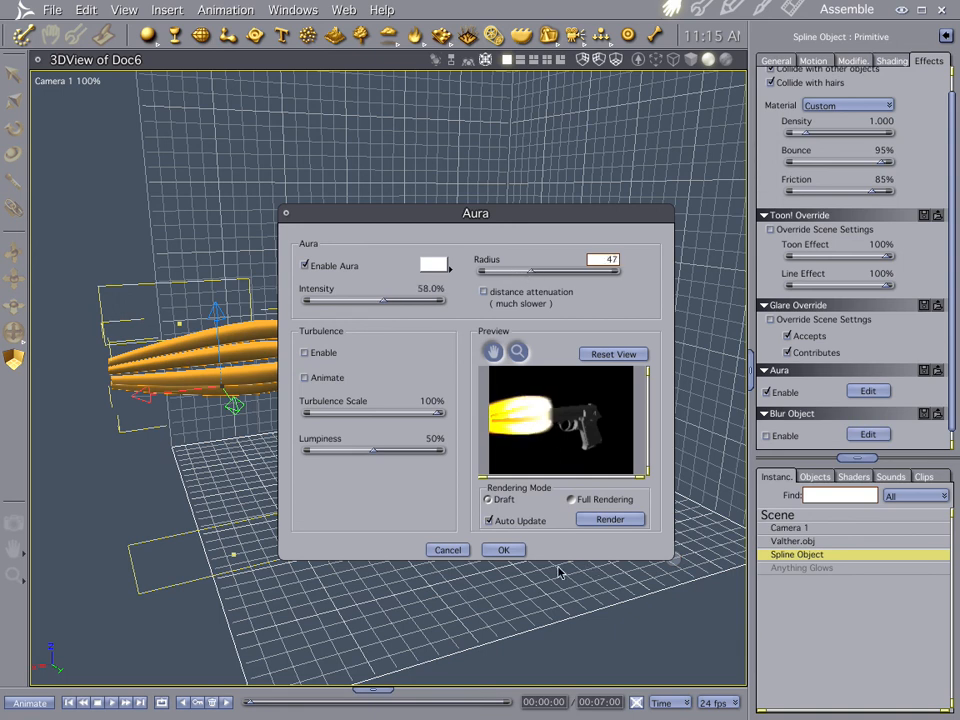
{"action": "left_click", "coordinate": [512, 550]}
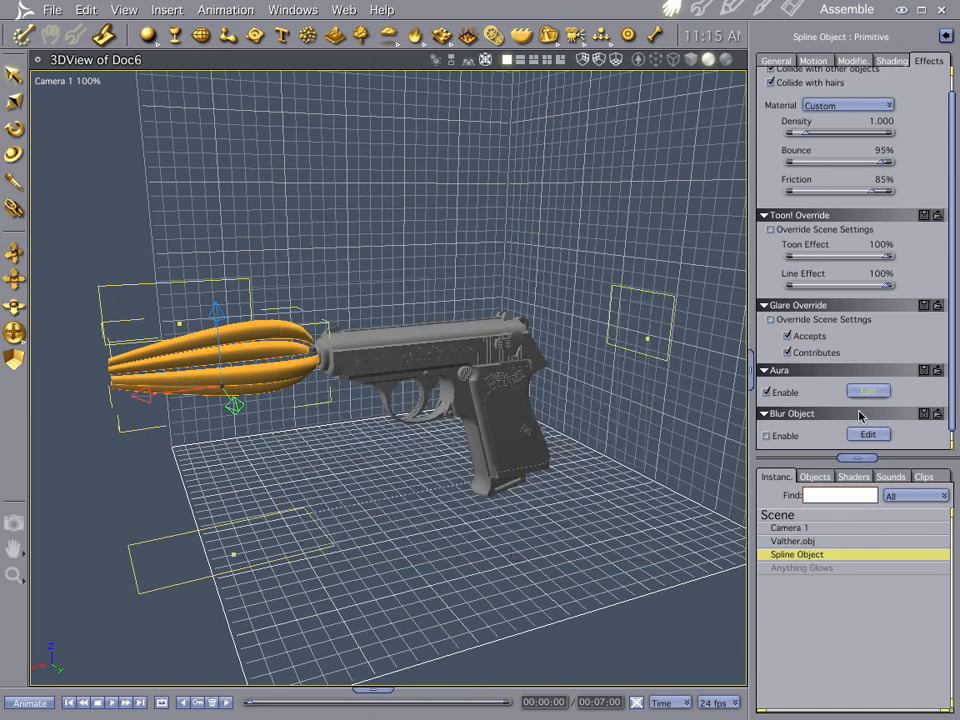
Enable the spline object's blur, set its radius to 8% with automatic preview updating, fine-tune the radius, and apply the blur settings.
{"action": "left_click", "coordinate": [768, 436]}
{"action": "left_click", "coordinate": [868, 434]}
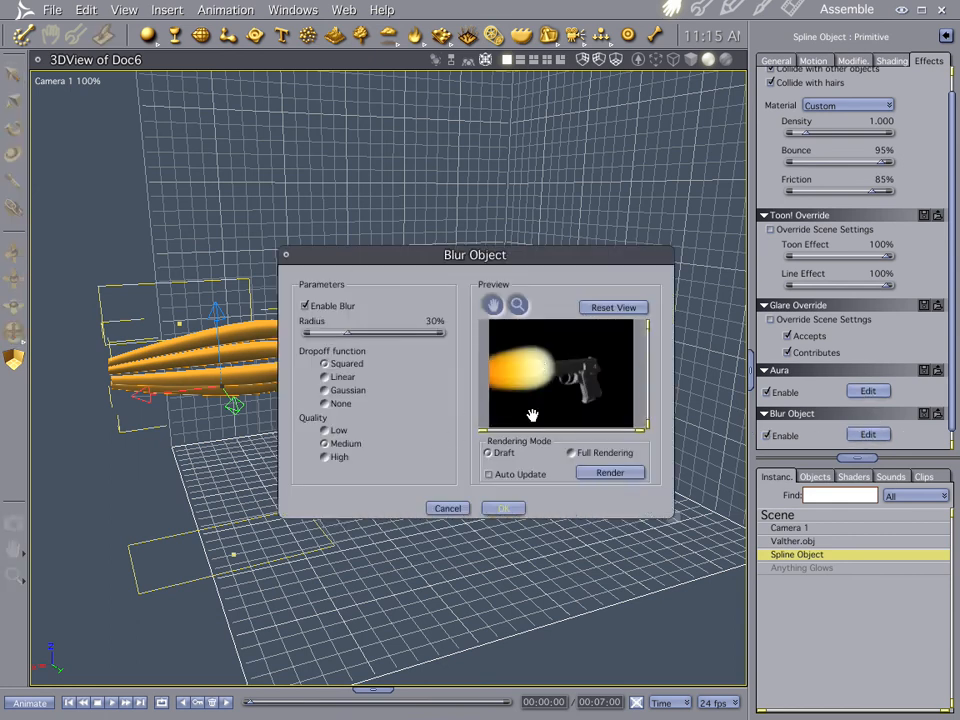
{"action": "left_click_drag", "start_coordinate": [343, 339], "coordinate": [320, 337]}
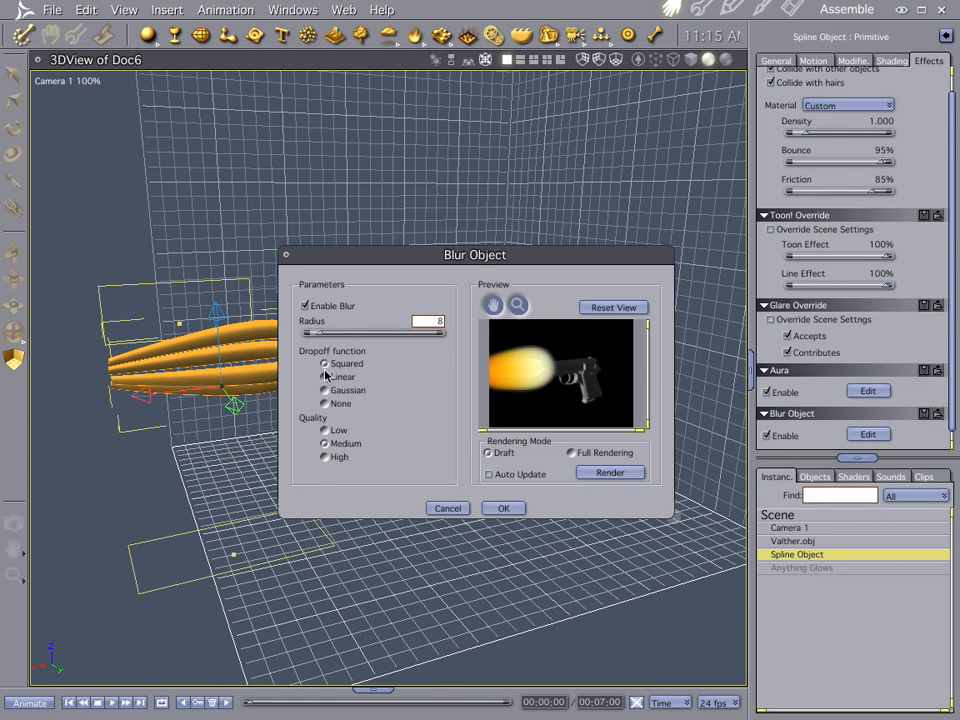
{"action": "left_click", "coordinate": [489, 476]}
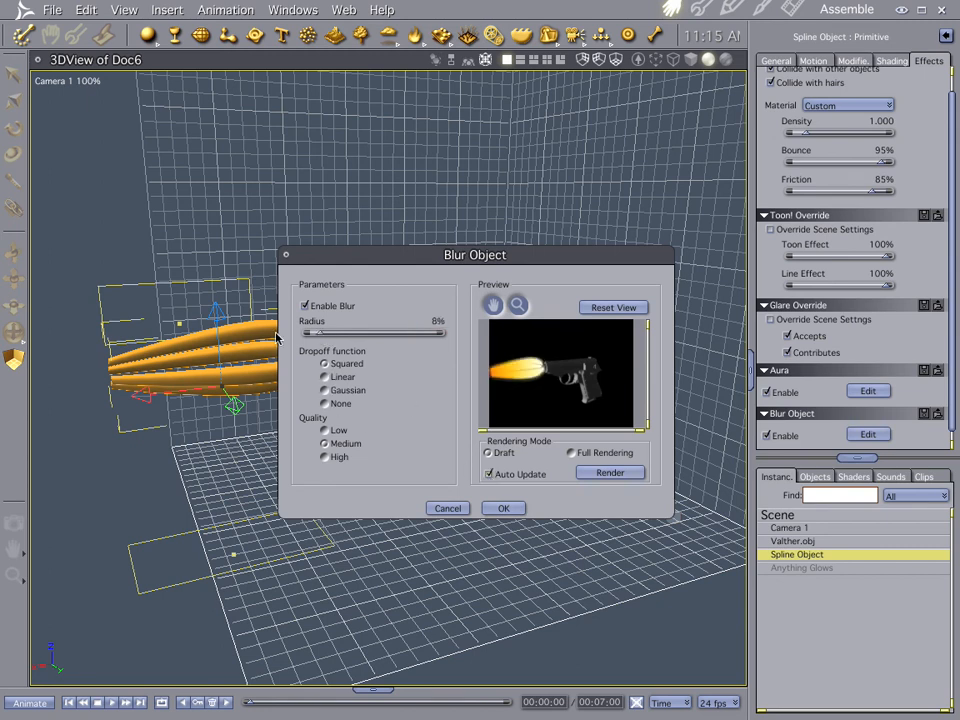
{"action": "left_click_drag", "start_coordinate": [333, 337], "coordinate": [327, 337]}
{"action": "left_click", "coordinate": [500, 507]}
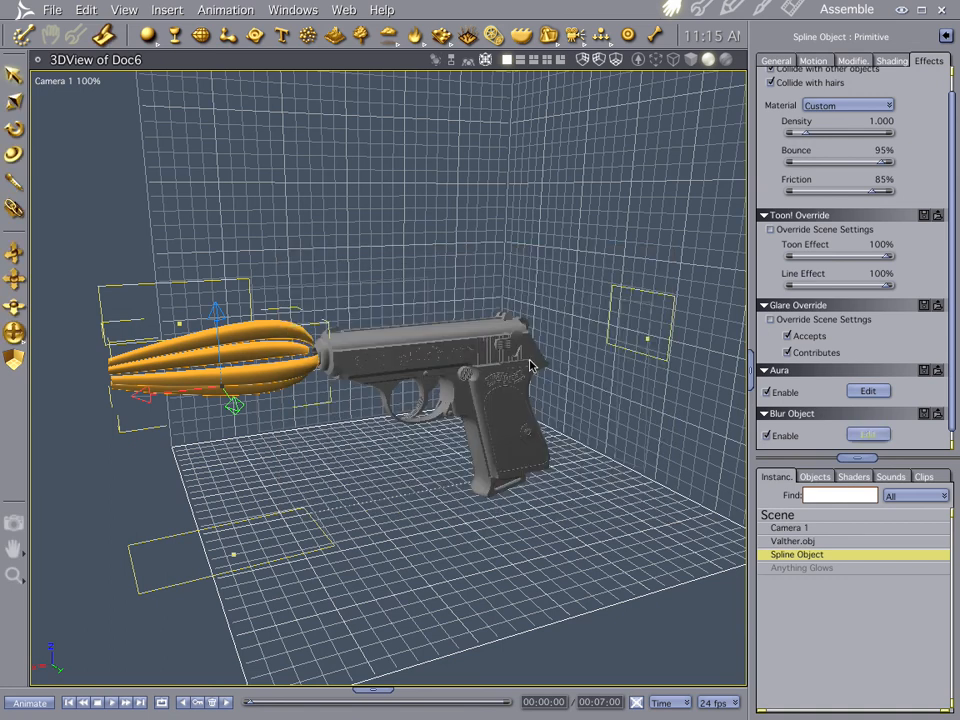
Render the scene with the aura and blur applied, return to the scene, and render it again.
{"action": "key", "text": "ctrl+r"}
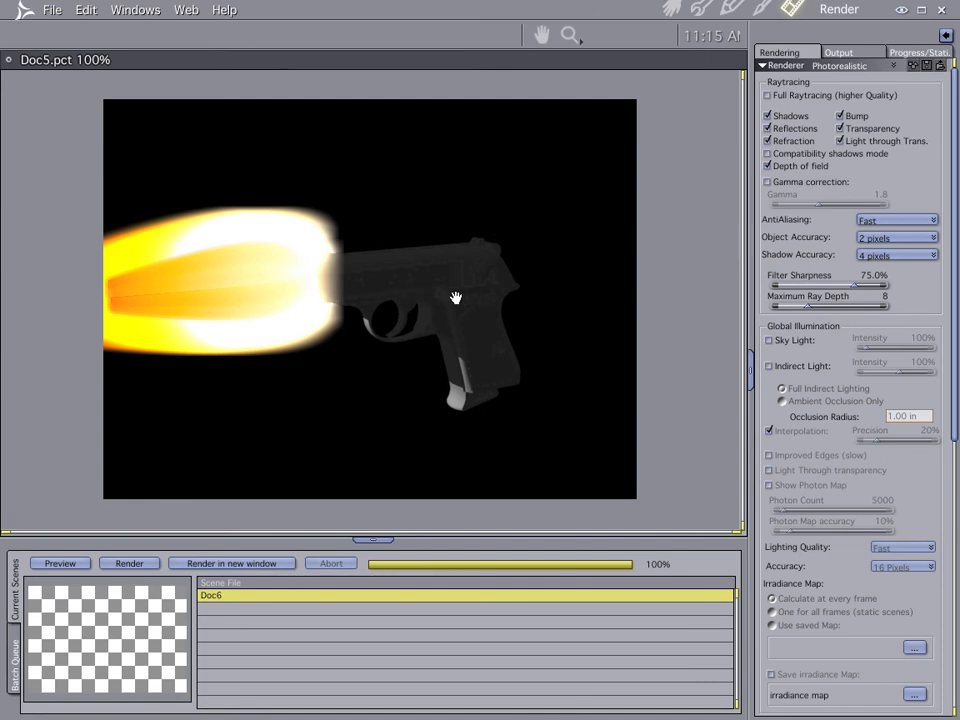
{"action": "left_click", "coordinate": [671, 14]}
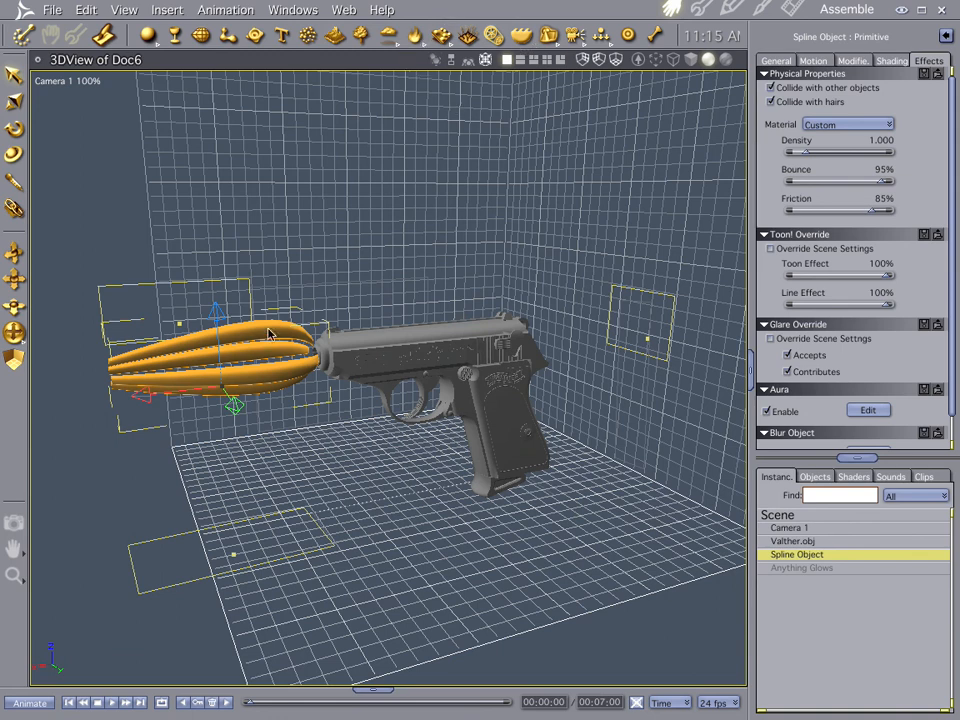
{"action": "key", "text": "ctrl+r"}
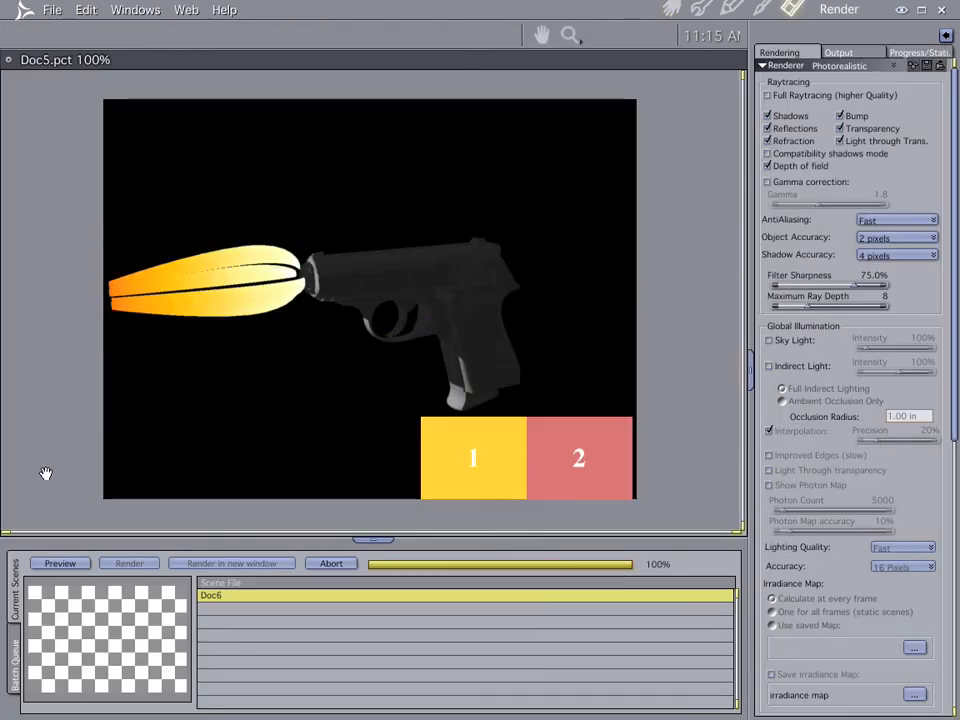